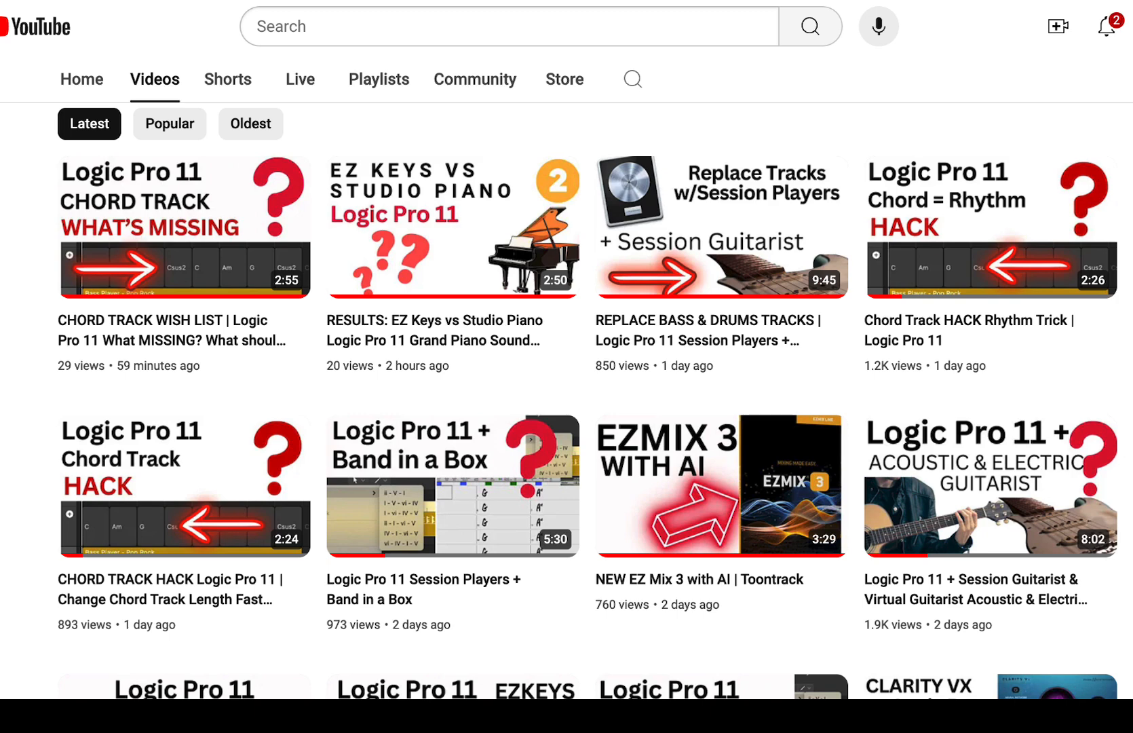
pyautogui.scroll(-8, 588, 400)
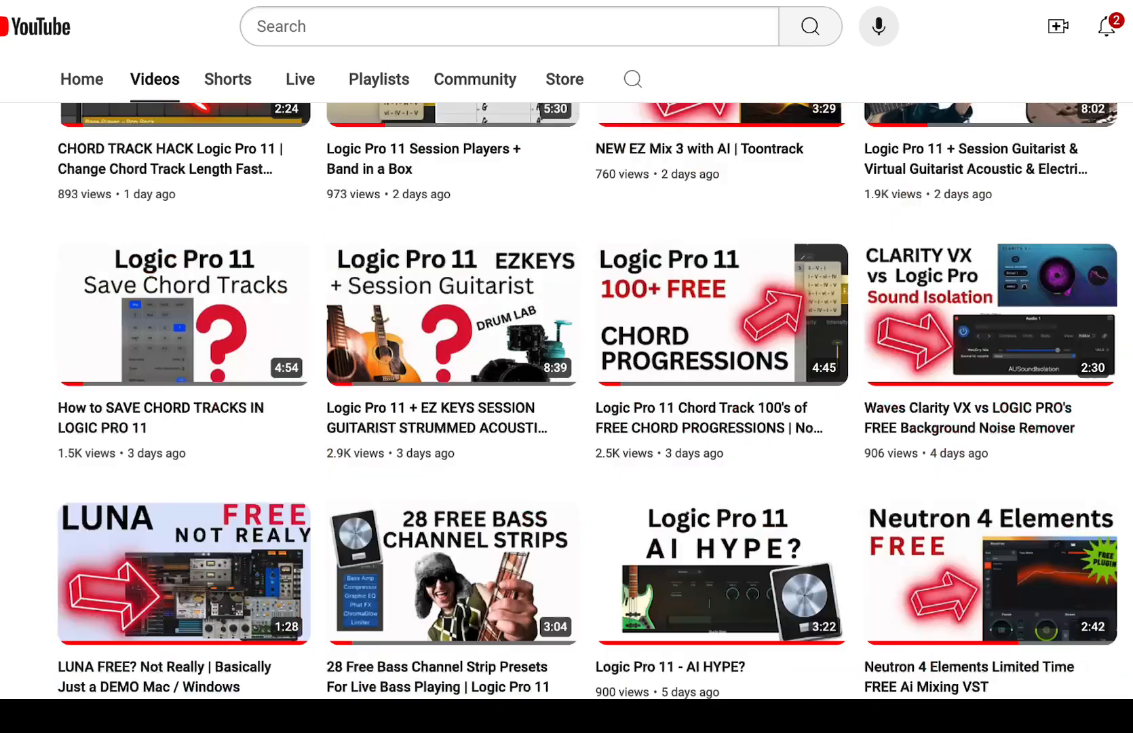
pyautogui.scroll(1, 587, 400)
pyautogui.scroll(-1, 587, 400)
pyautogui.scroll(1, 587, 400)
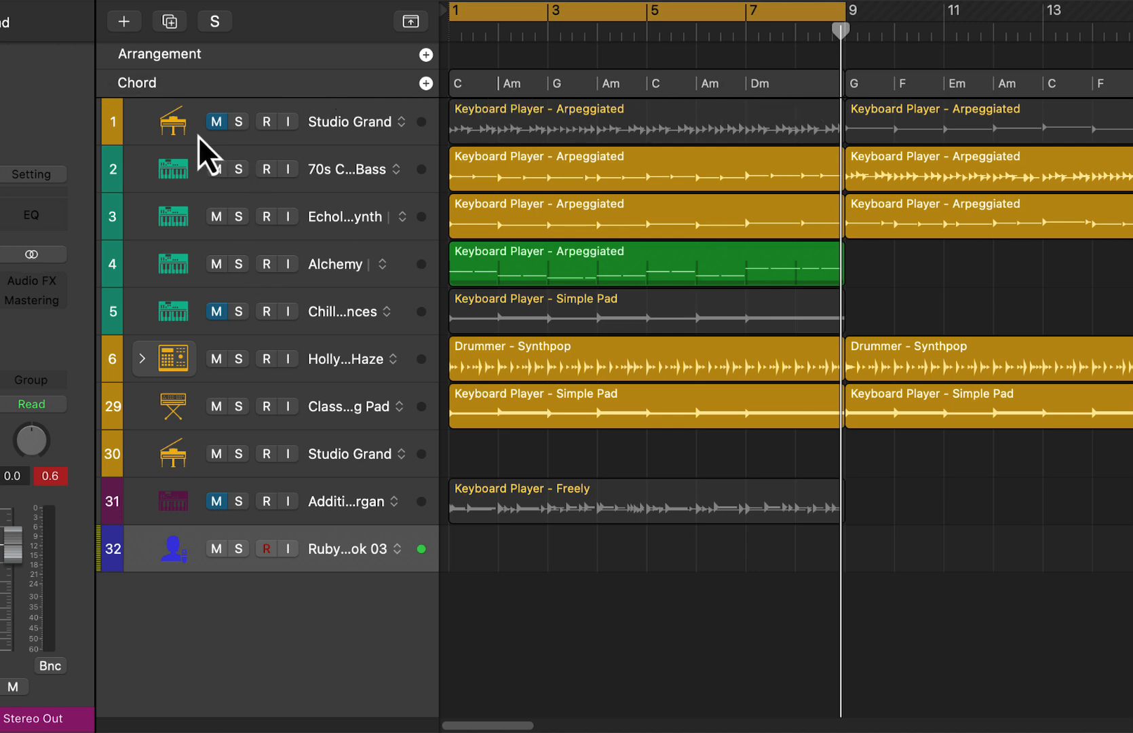
# - Unmute the first Studio Grand track, solo it and play back its Arpeggiated region
pyautogui.click(216, 122)
pyautogui.click(347, 123)
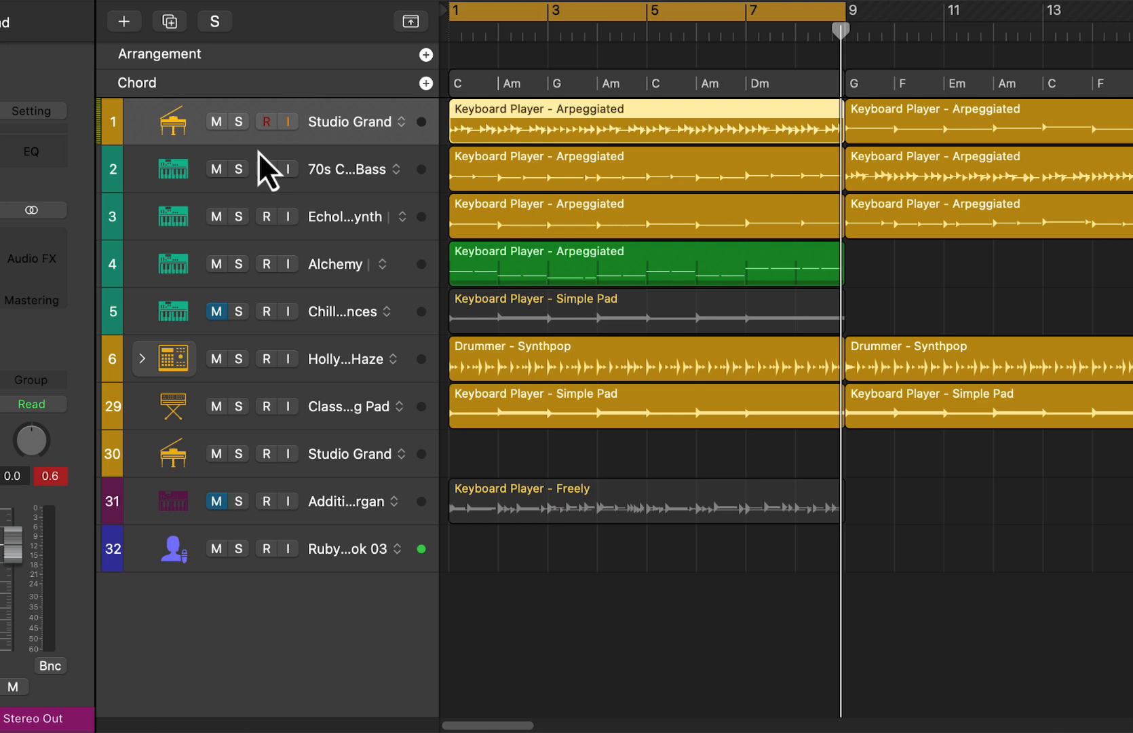
pyautogui.click(239, 122)
pyautogui.press('space')
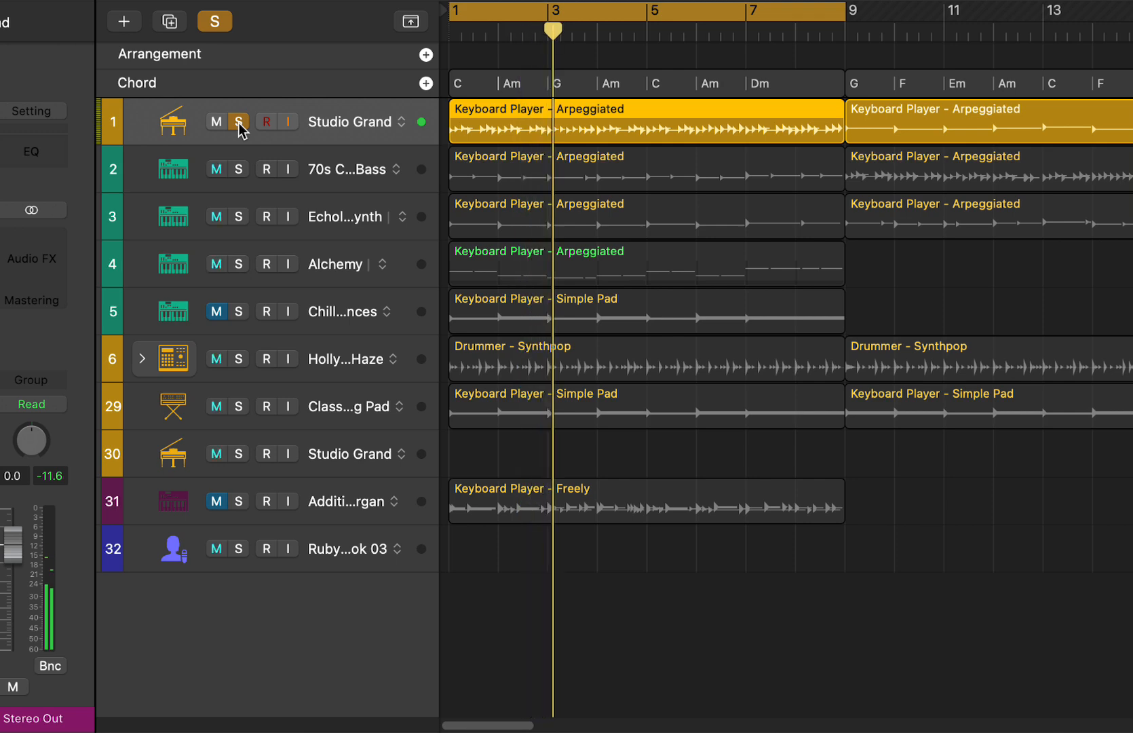
# - Review the Keyboard Player options for a new Session Player track
pyautogui.click(126, 24)
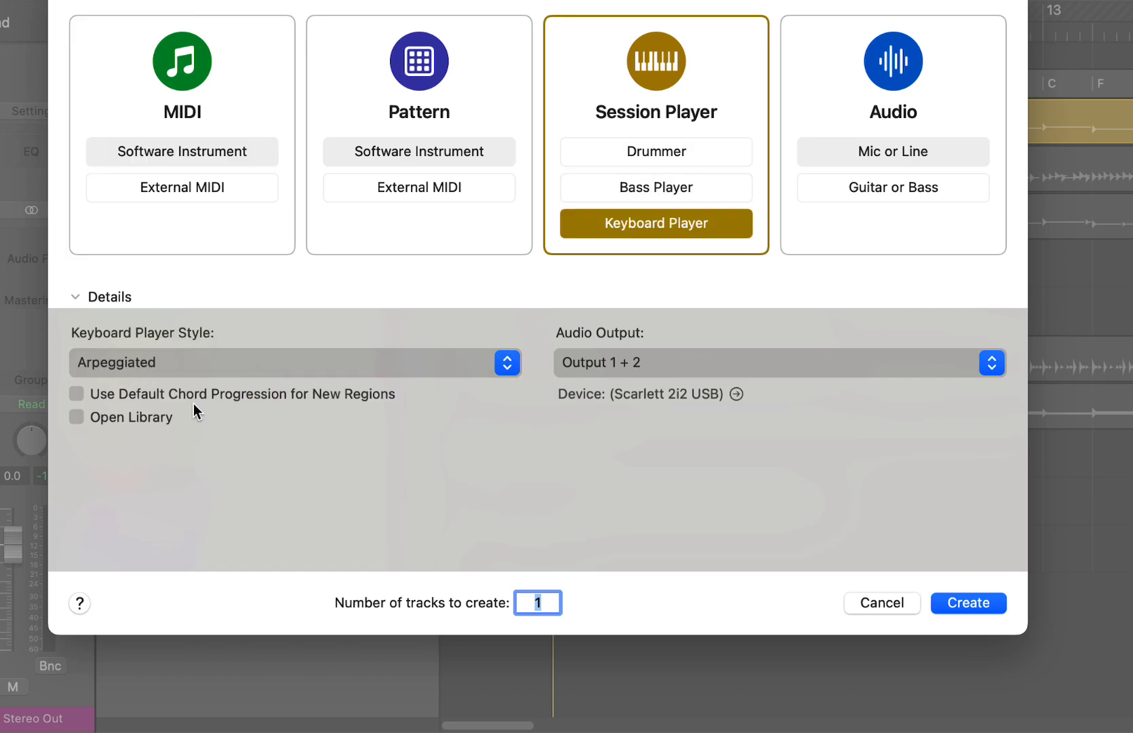
pyautogui.click(978, 609)
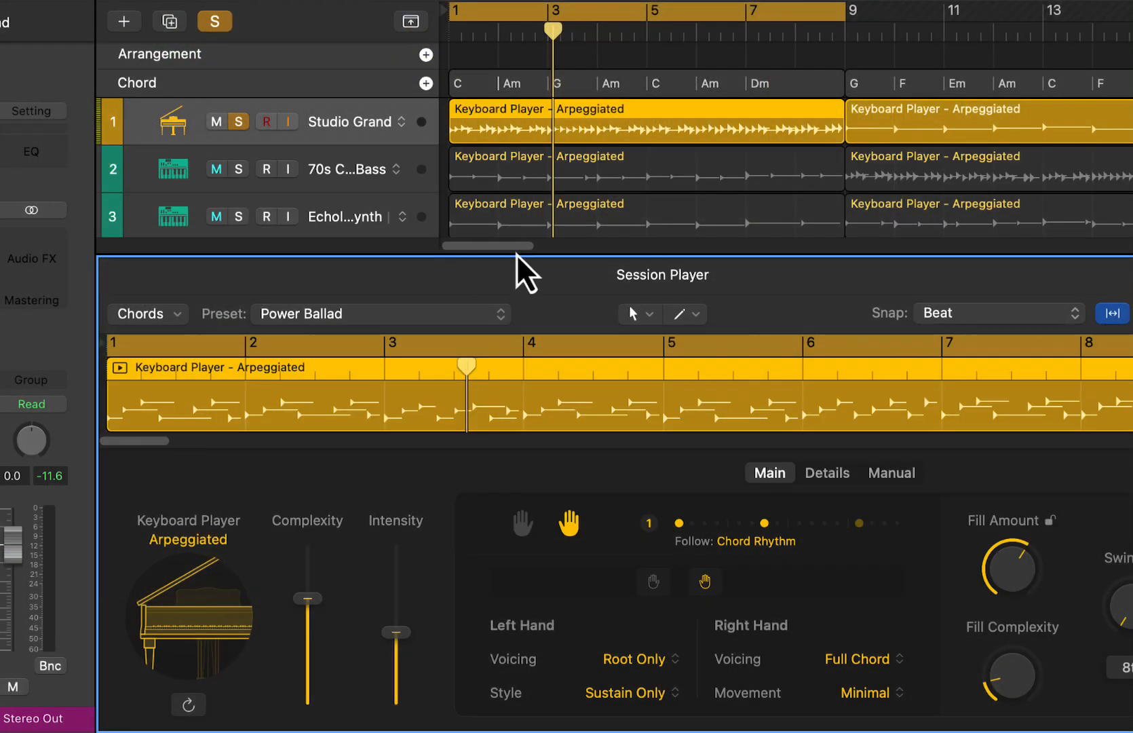
# - Set the Studio Grand's first Arpeggiated region to play the left hand only, and play it back
pyautogui.click(585, 126)
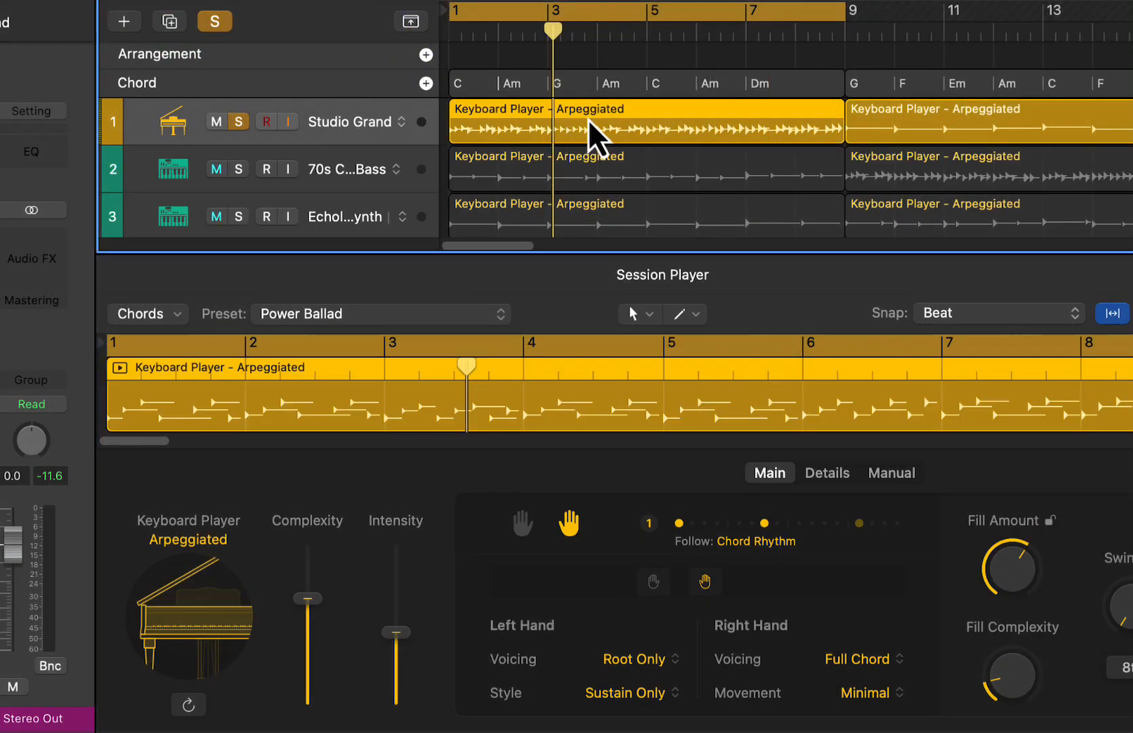
pyautogui.click(569, 526)
pyautogui.click(523, 522)
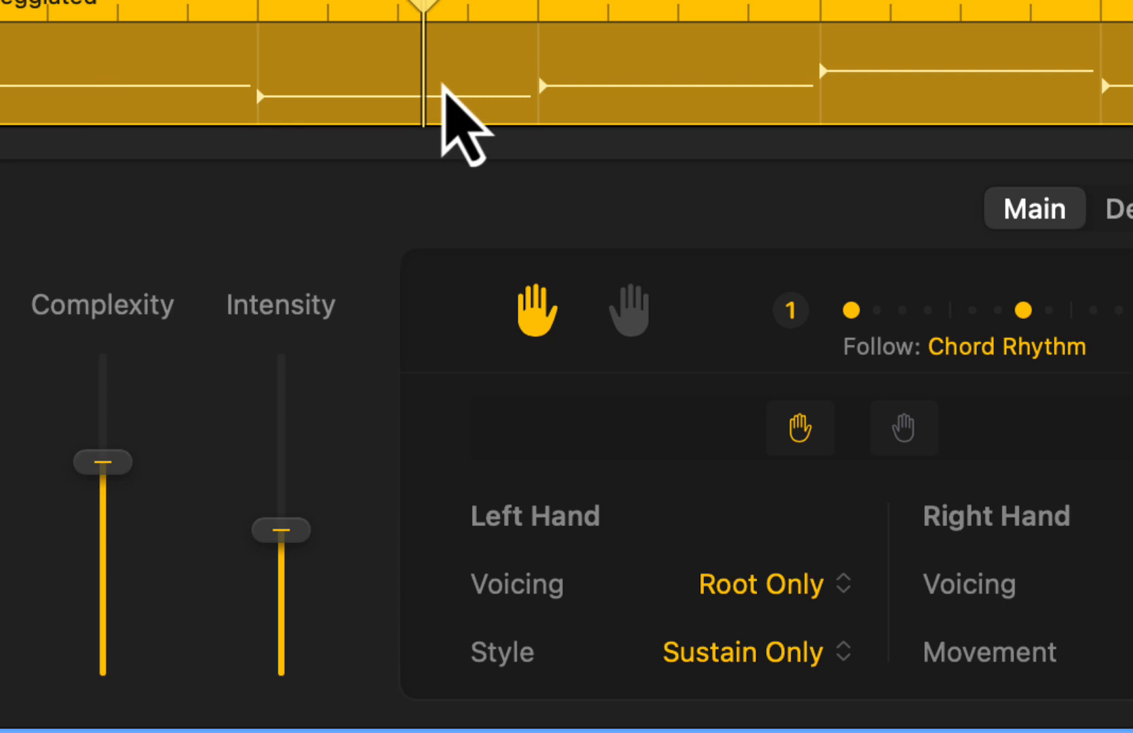
pyautogui.press('space')
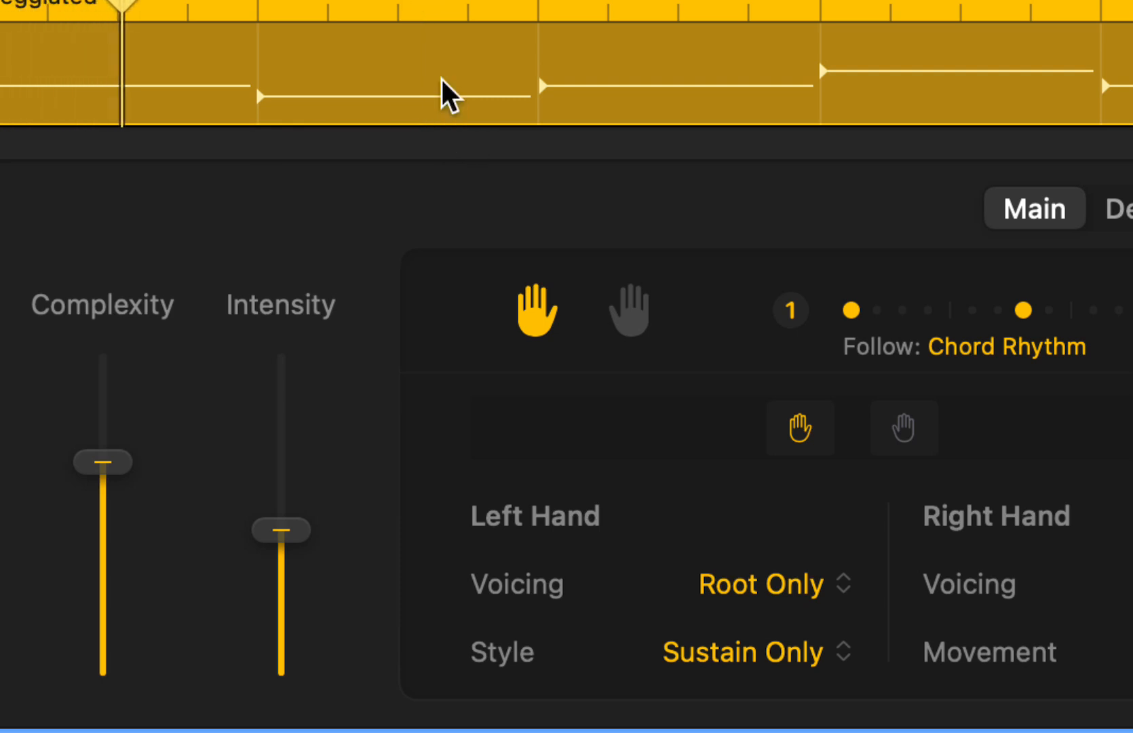
# - Try the Root & Octave and Root & Fifth voicings for the left hand, returning it to Root Only
pyautogui.click(724, 581)
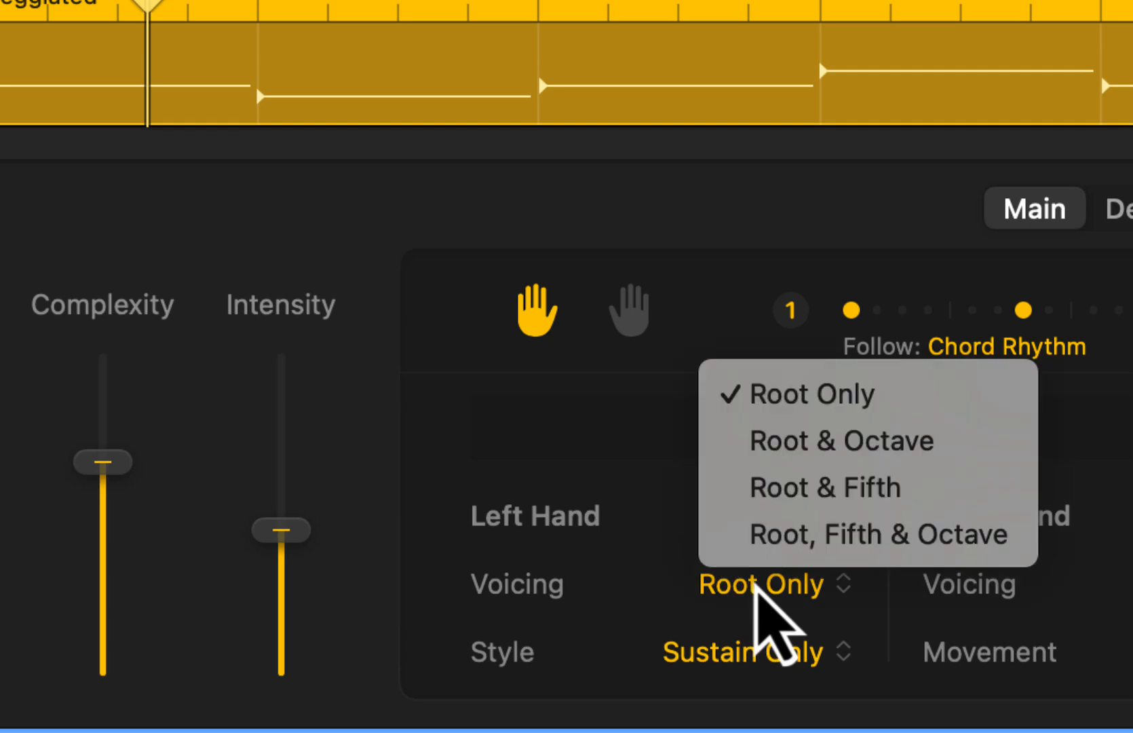
pyautogui.click(801, 455)
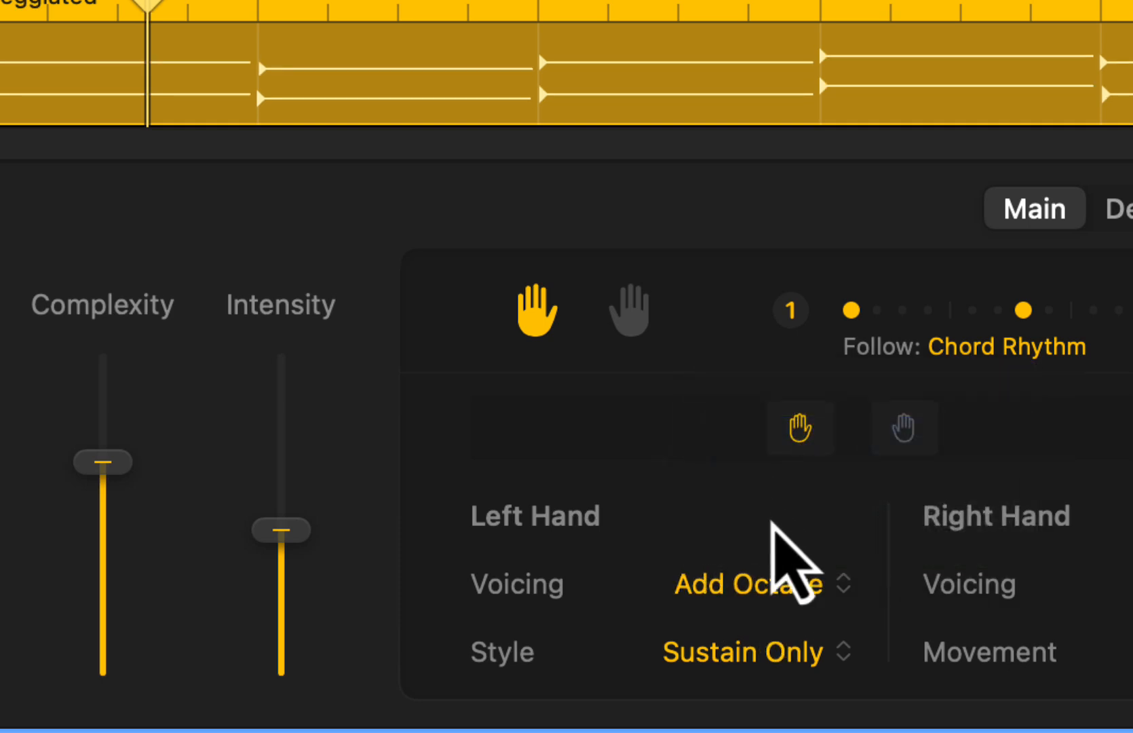
pyautogui.click(820, 589)
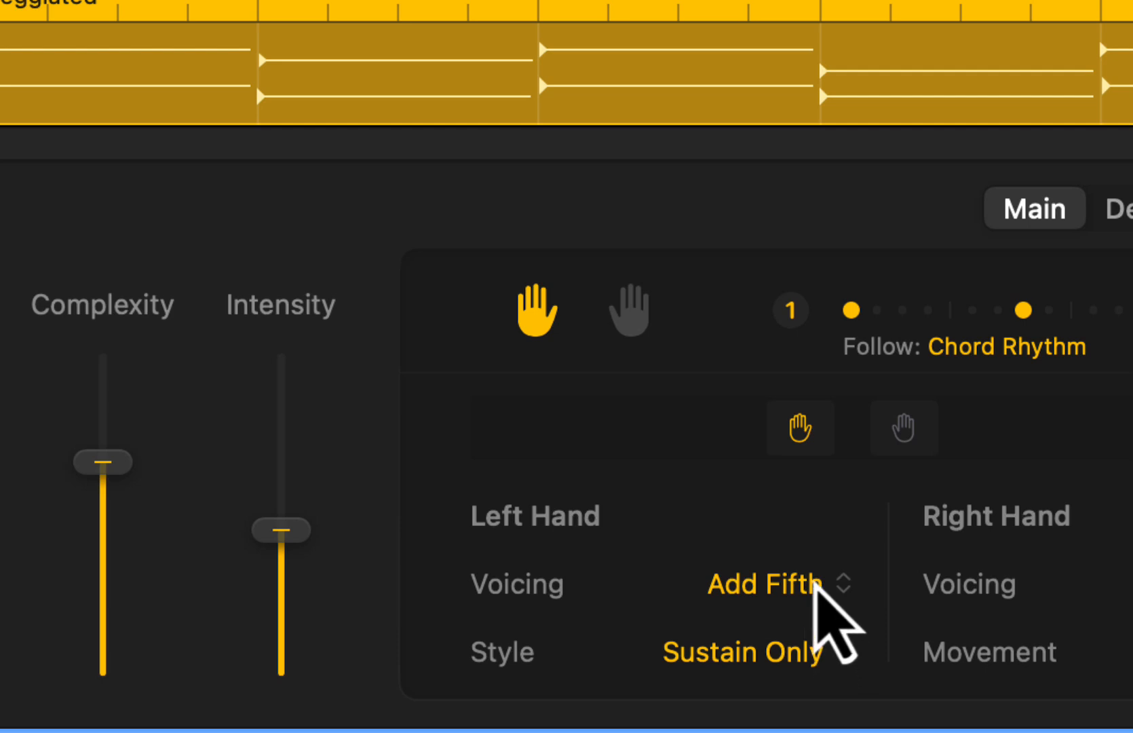
pyautogui.click(818, 590)
pyautogui.click(835, 397)
# - Set the left-hand style to Simple and its voicing to Root & Fifth
pyautogui.click(822, 657)
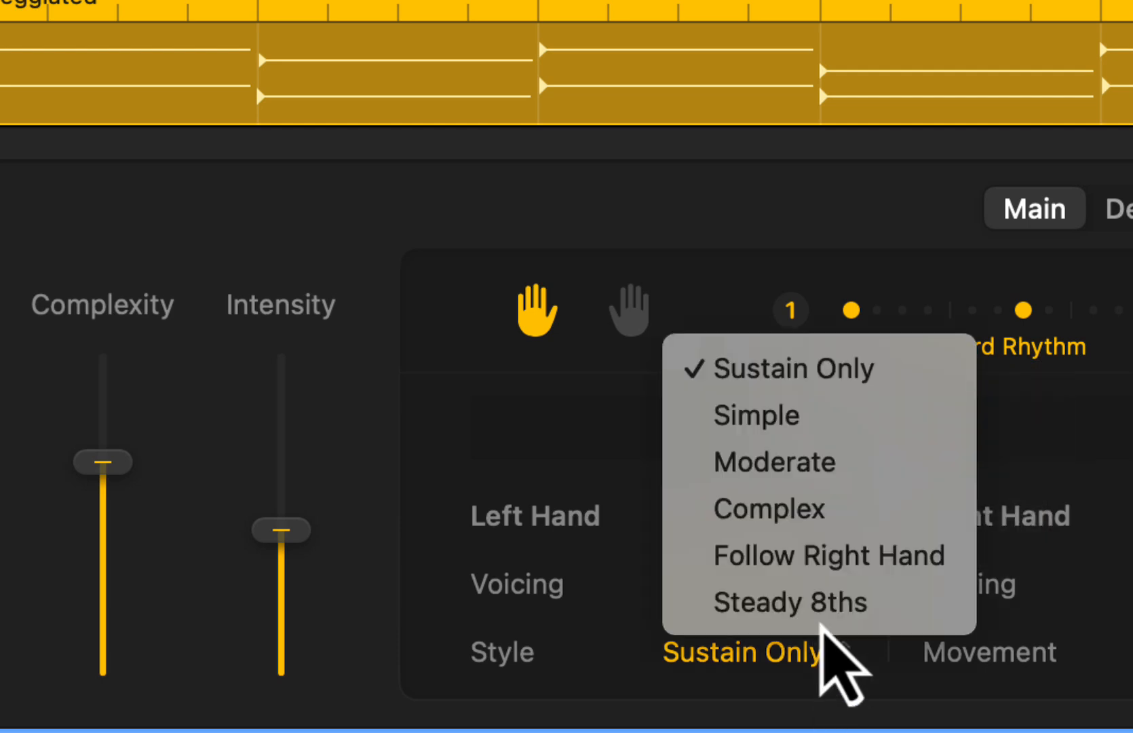
pyautogui.click(846, 420)
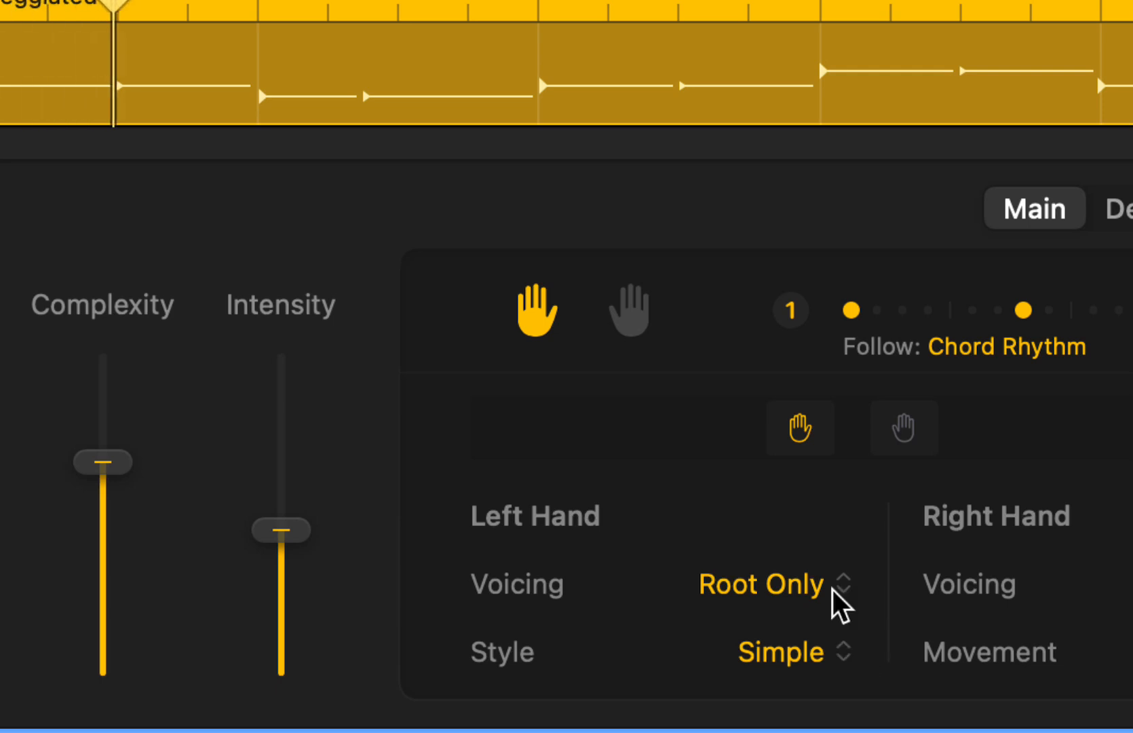
pyautogui.click(824, 591)
pyautogui.click(831, 489)
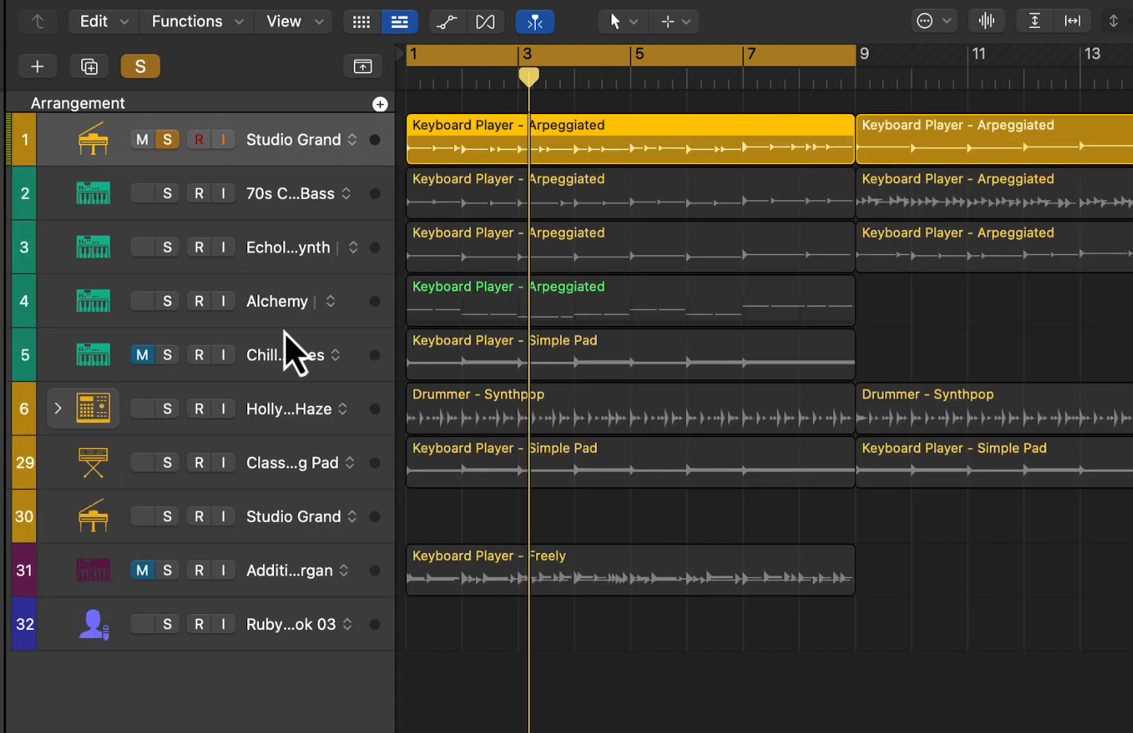
# - Solo only the Alchemy track and play back its green MIDI region
pyautogui.click(184, 323)
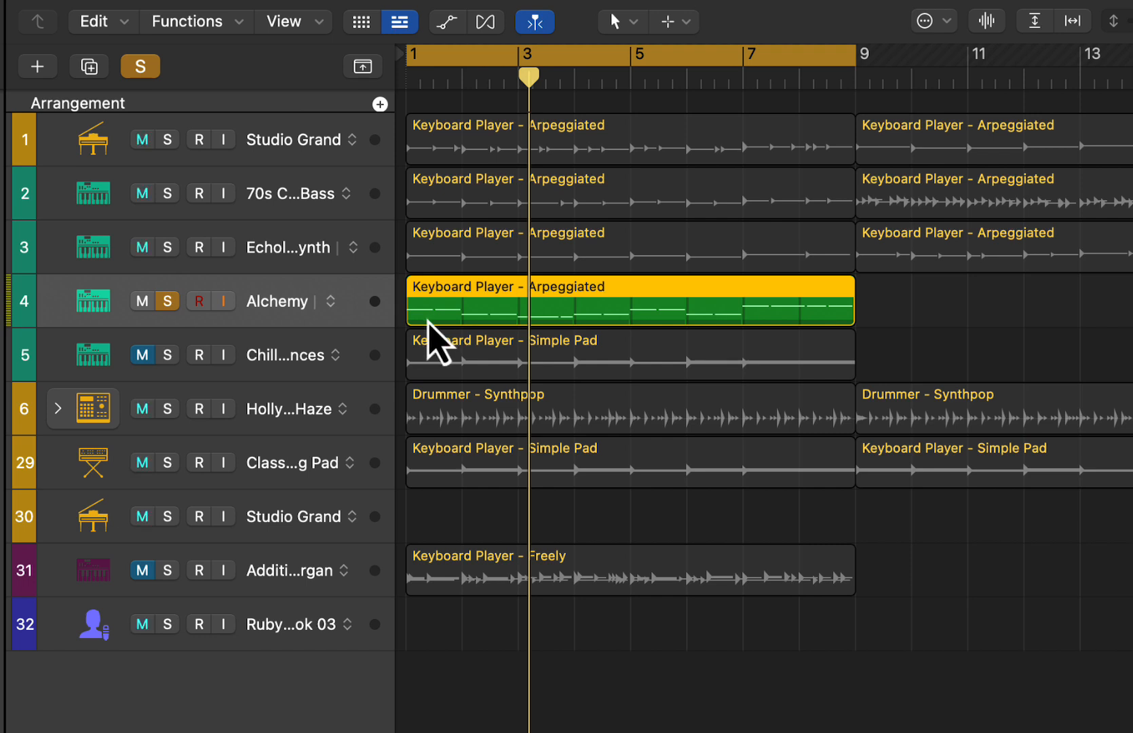
pyautogui.press('space')
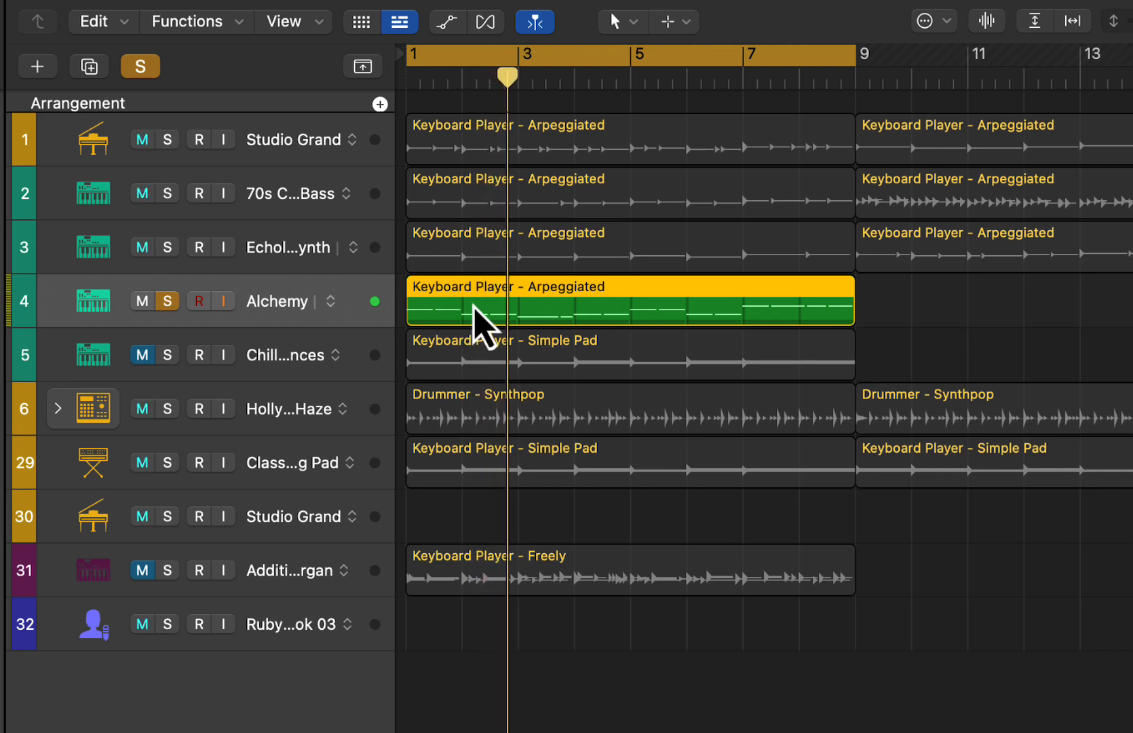
pyautogui.rightClick(514, 314)
pyautogui.click(457, 491)
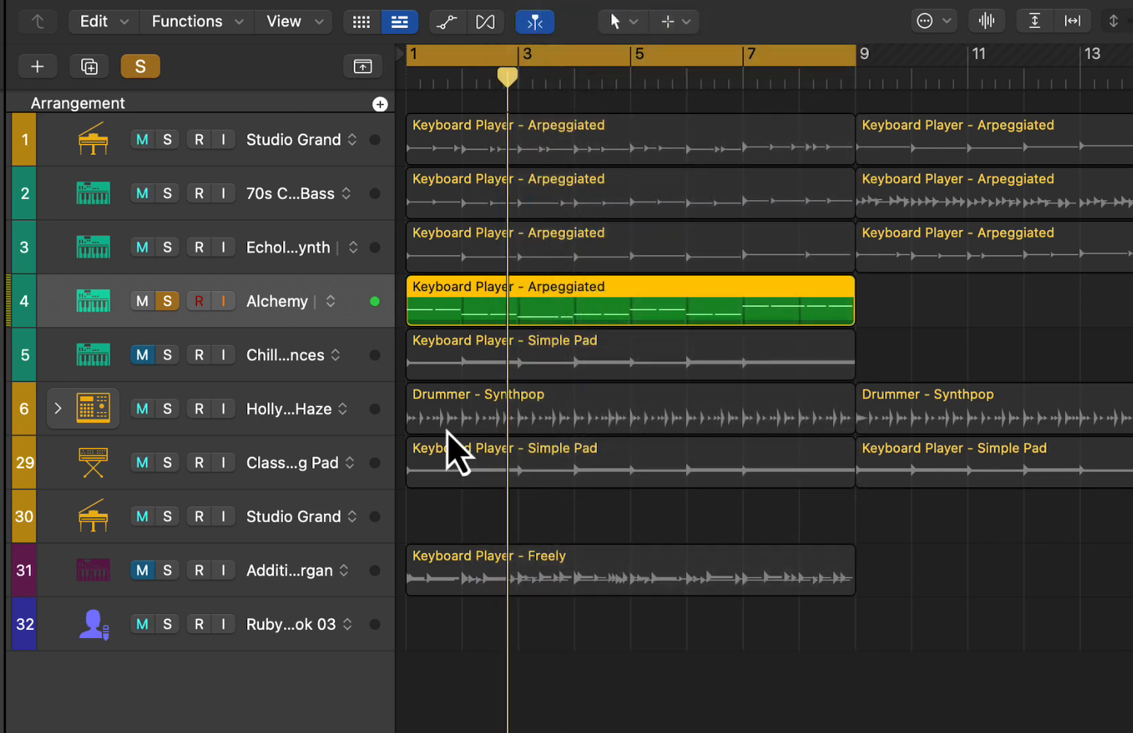
# - Solo the Echolocation Synth track too, look up the Convert to MIDI Region command for its region, and clear both solos
pyautogui.click(167, 247)
pyautogui.rightClick(478, 262)
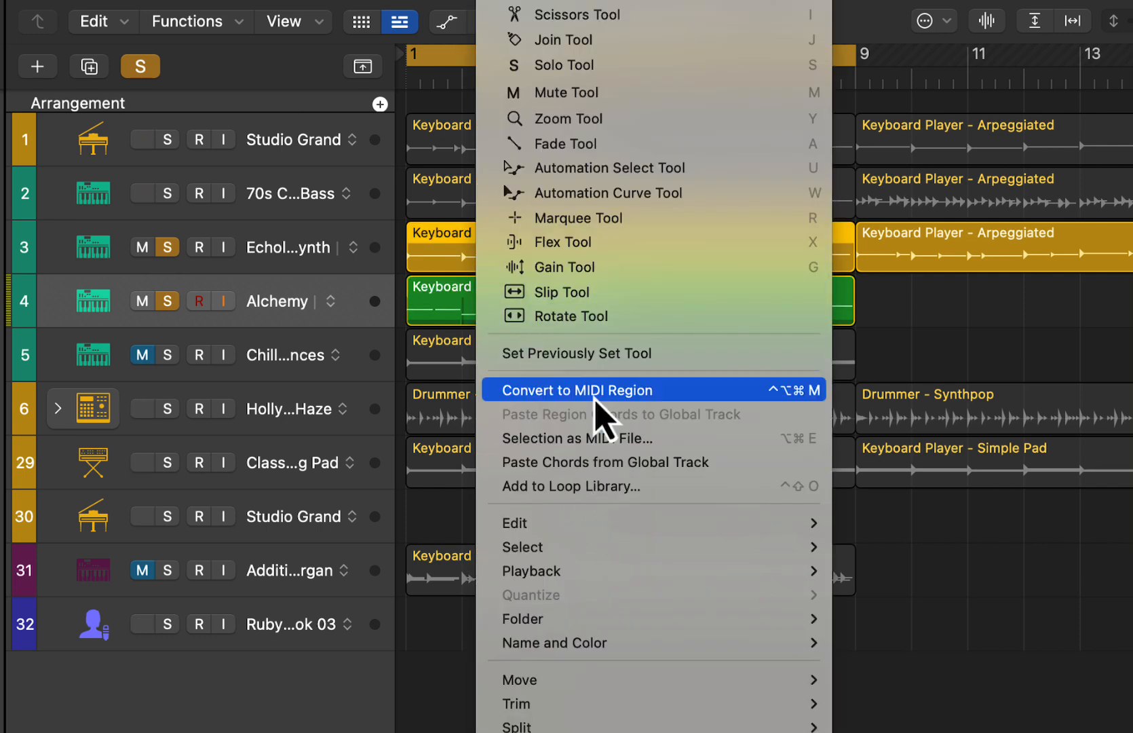
pyautogui.click(1067, 542)
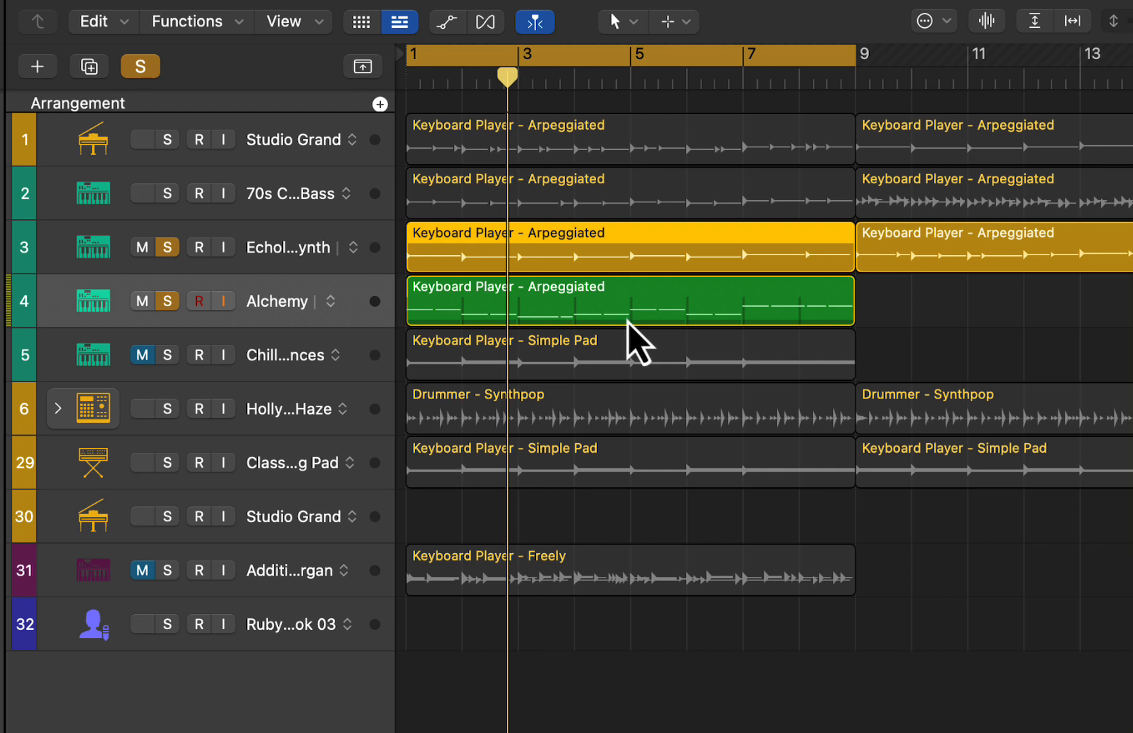
pyautogui.click(168, 247)
pyautogui.click(168, 301)
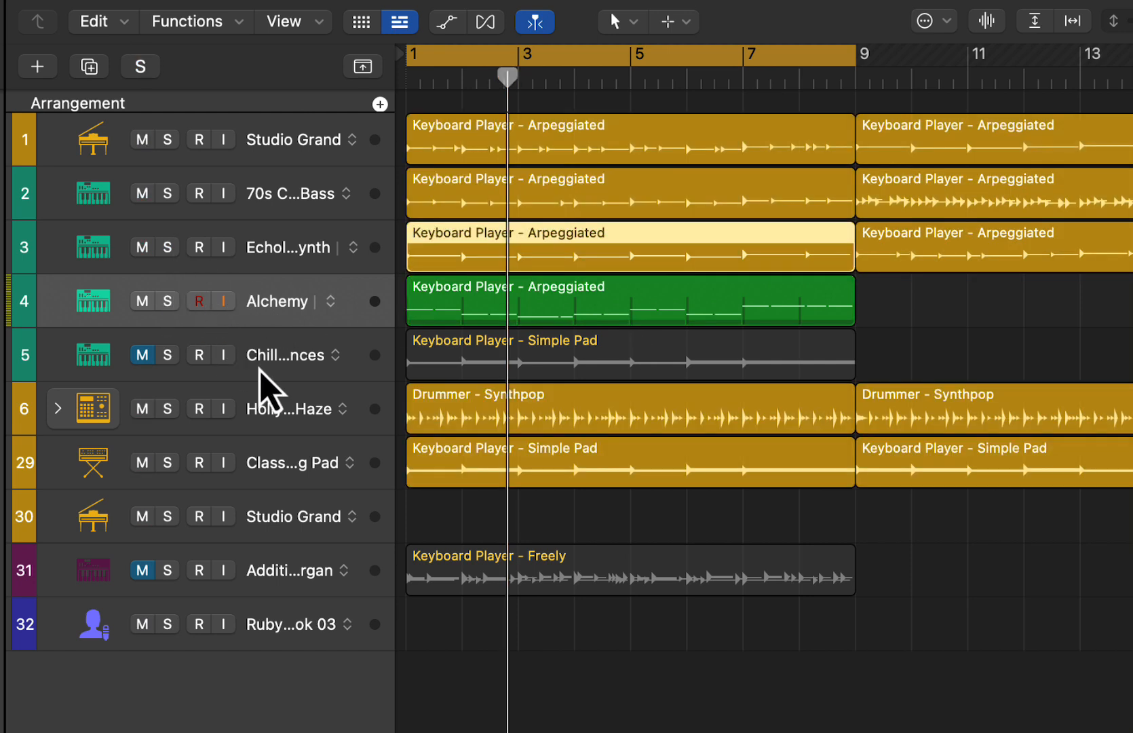
# - Solo the Synthpop drummer track, listen to it briefly and clear its solo
pyautogui.click(167, 409)
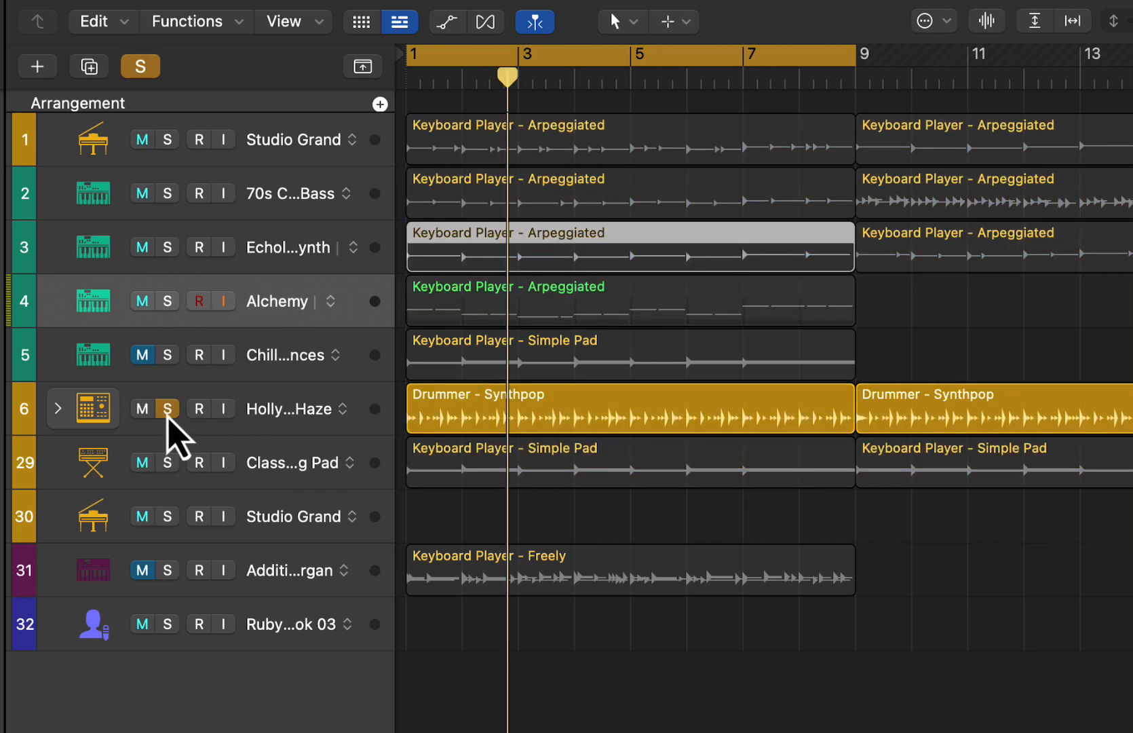
pyautogui.press('space')
pyautogui.press('space')
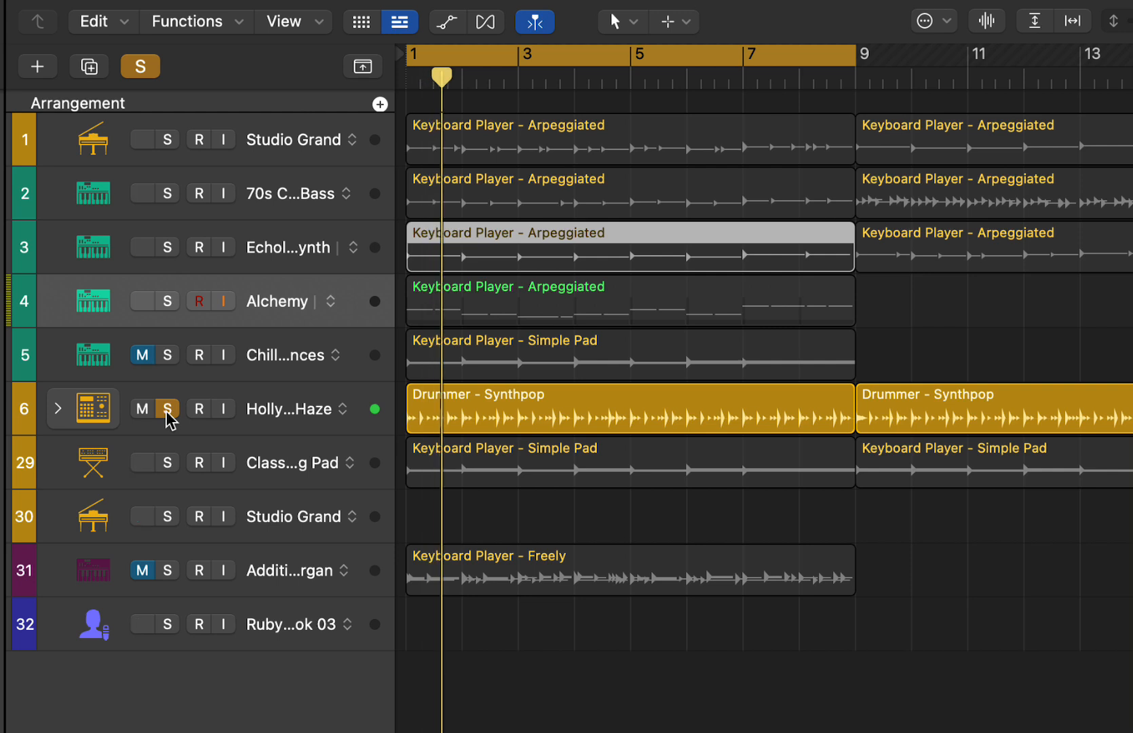
pyautogui.click(168, 409)
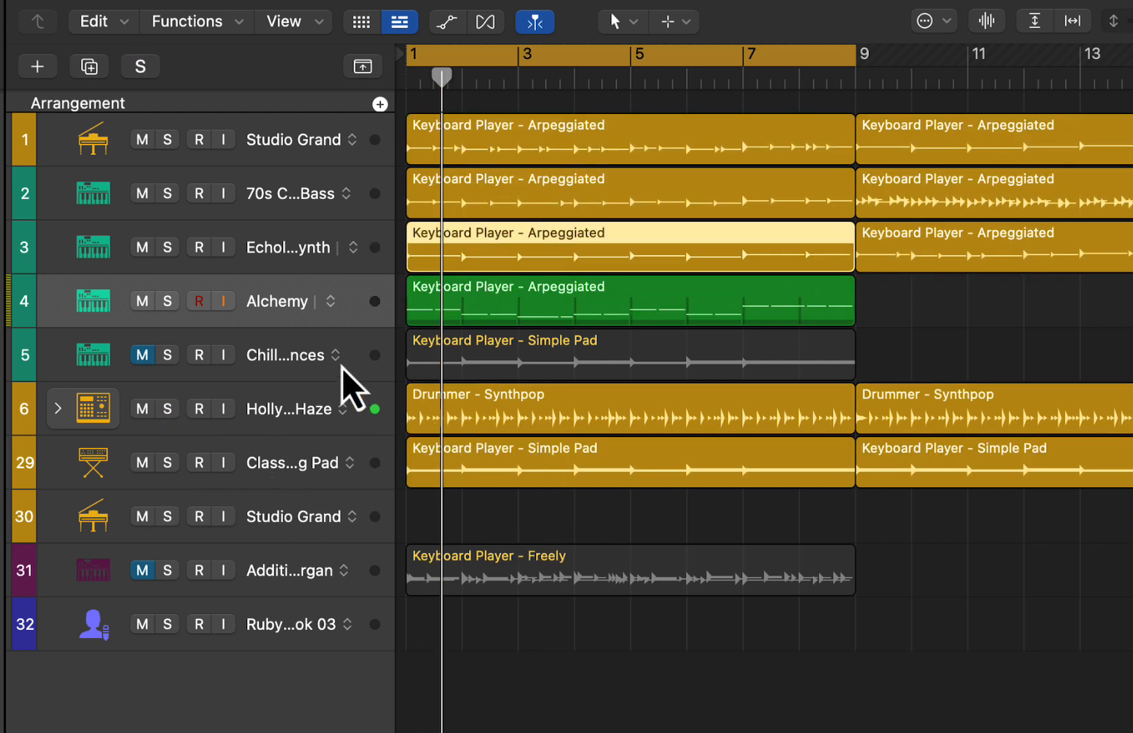
# - Solo and play the Echolocation Synth track, open its synth plug-in and move the performance pad control toward Chewy Rhythm
pyautogui.click(168, 248)
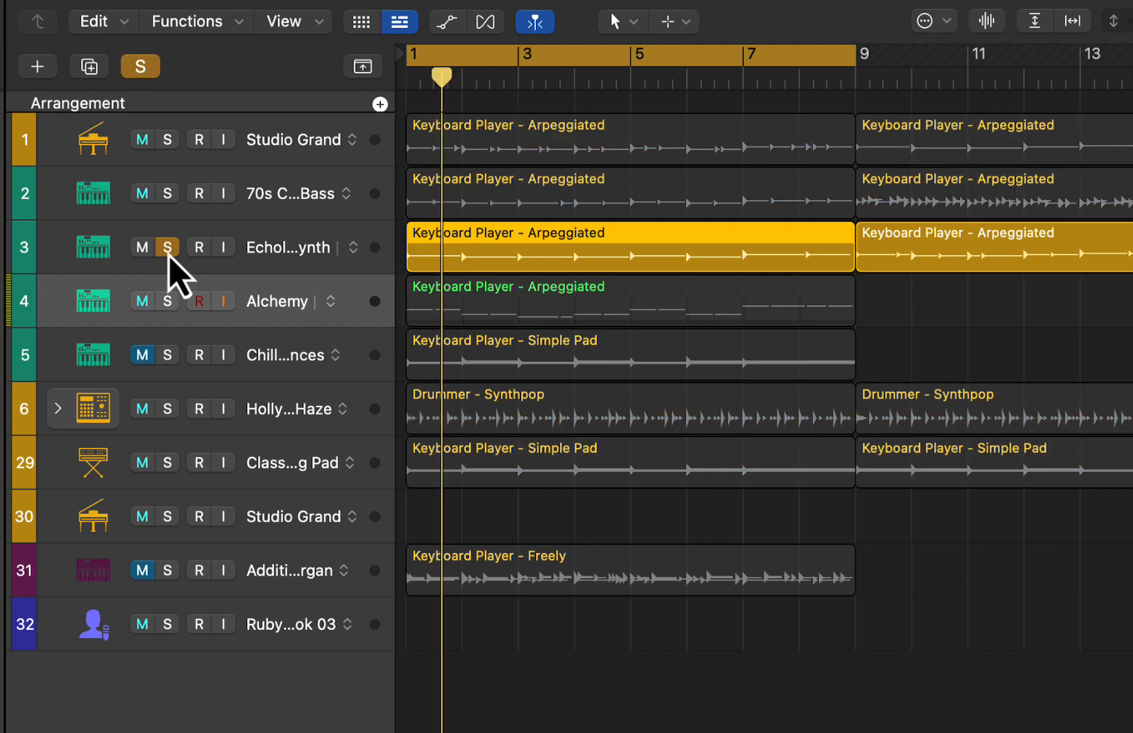
pyautogui.press('space')
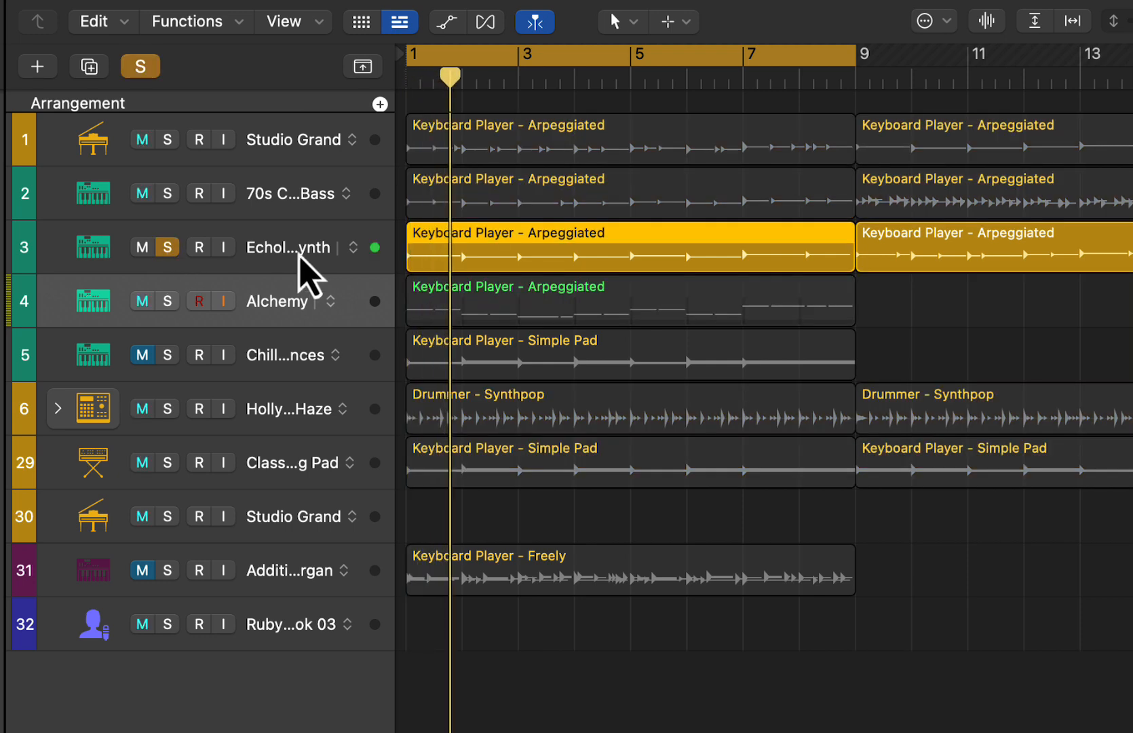
pyautogui.click(299, 253)
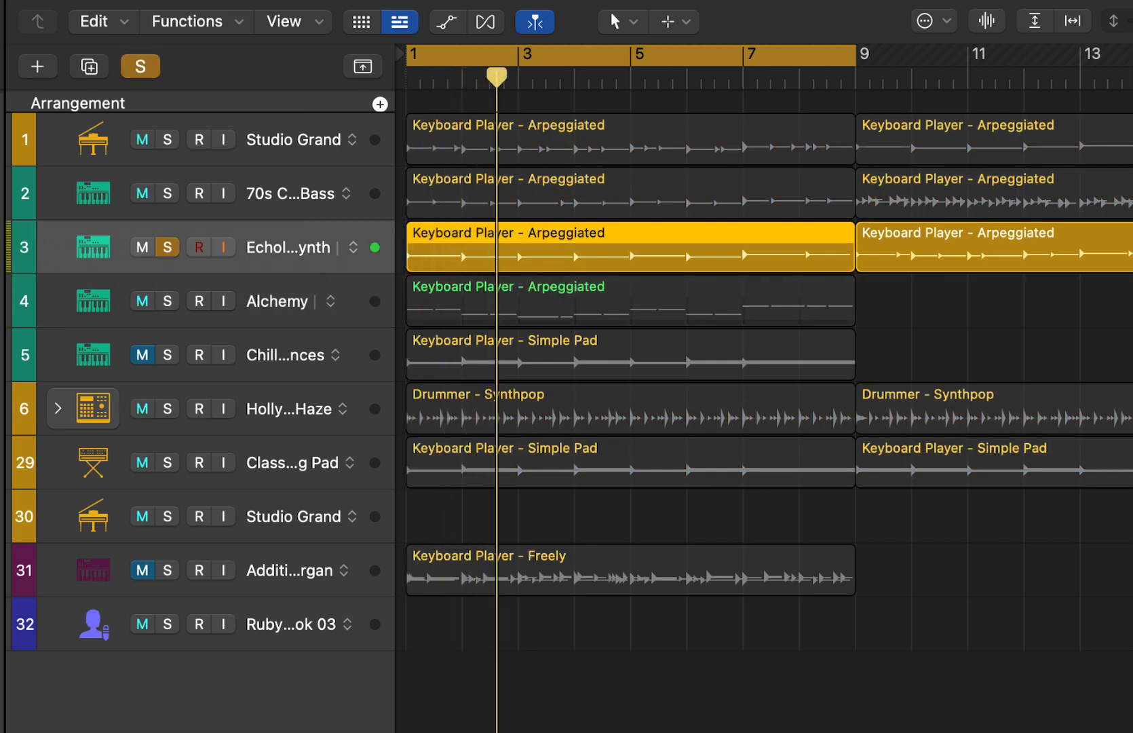
pyautogui.click(1, 305)
pyautogui.moveTo(197, 643); pyautogui.dragTo(550, 730)
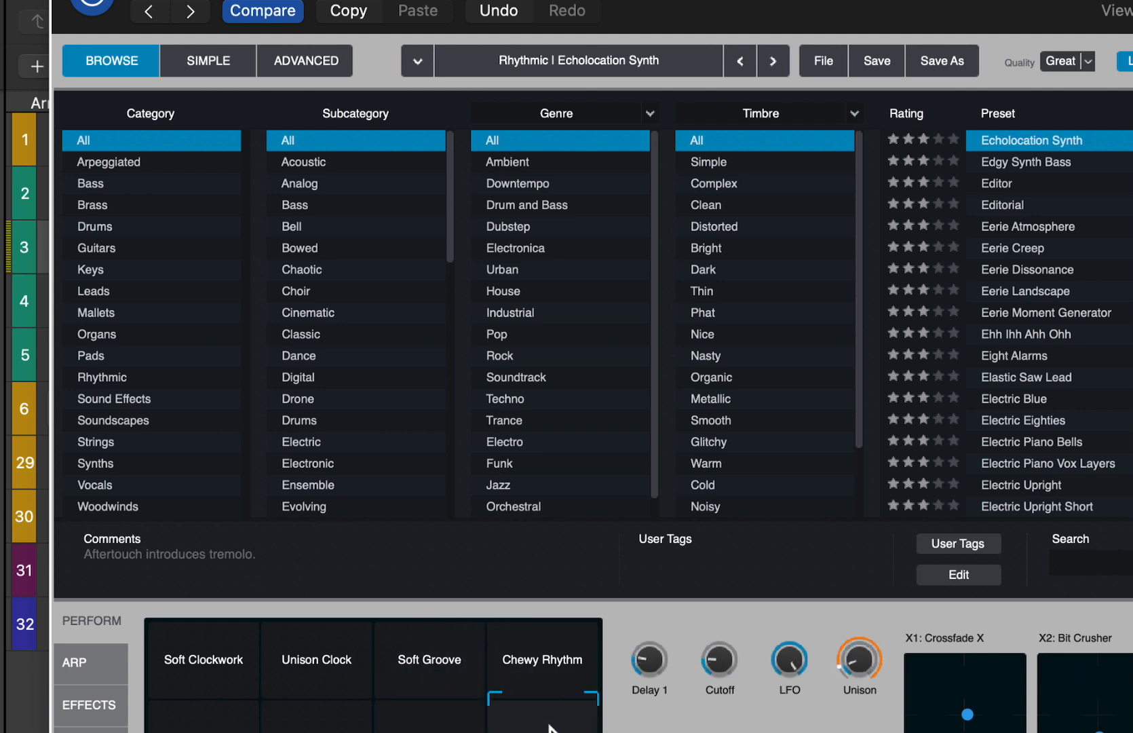
# - Try the Eerie Atmosphere preset with its More Comb performance pad
pyautogui.click(1020, 231)
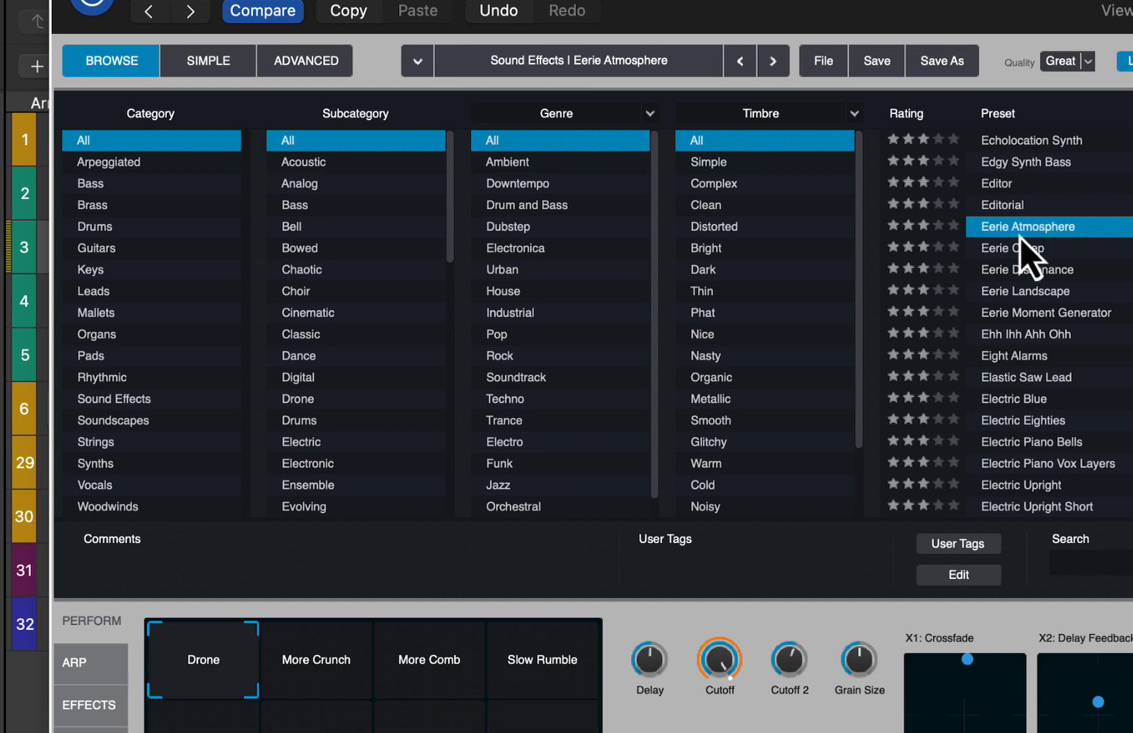
pyautogui.click(424, 667)
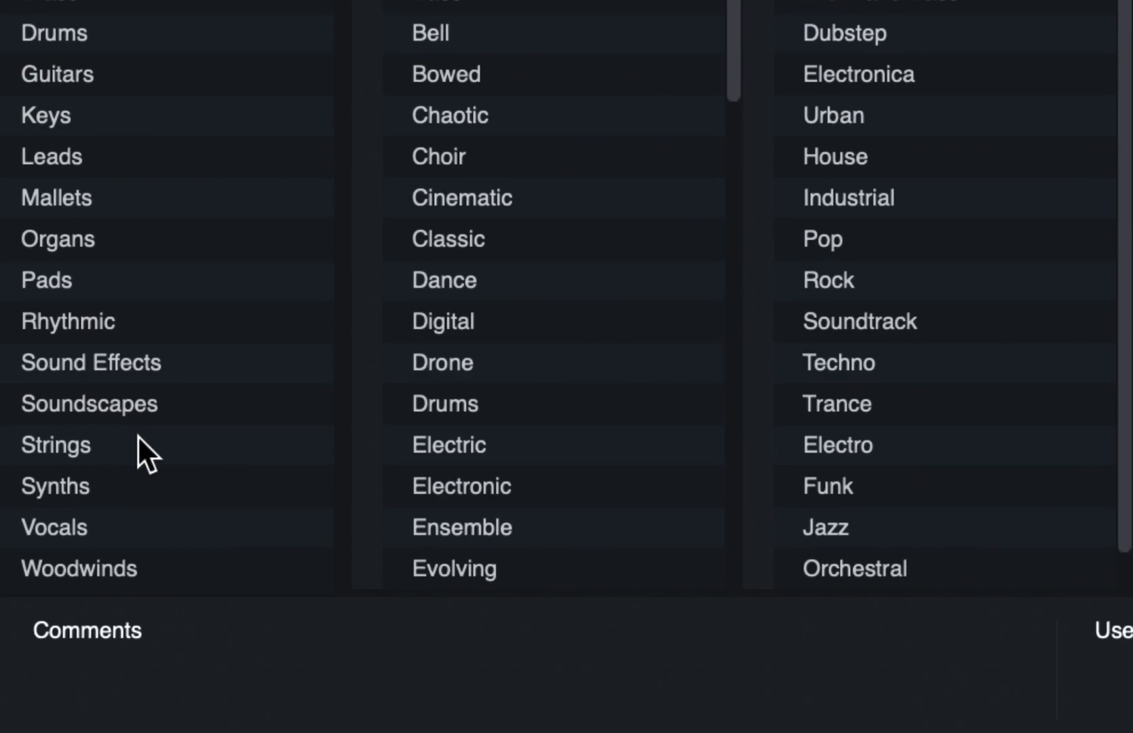
# - Filter presets by Rhythmic category and Complex timbre, load 90s Wave Sequence with the Bend pad, and close the plug-in
pyautogui.click(119, 321)
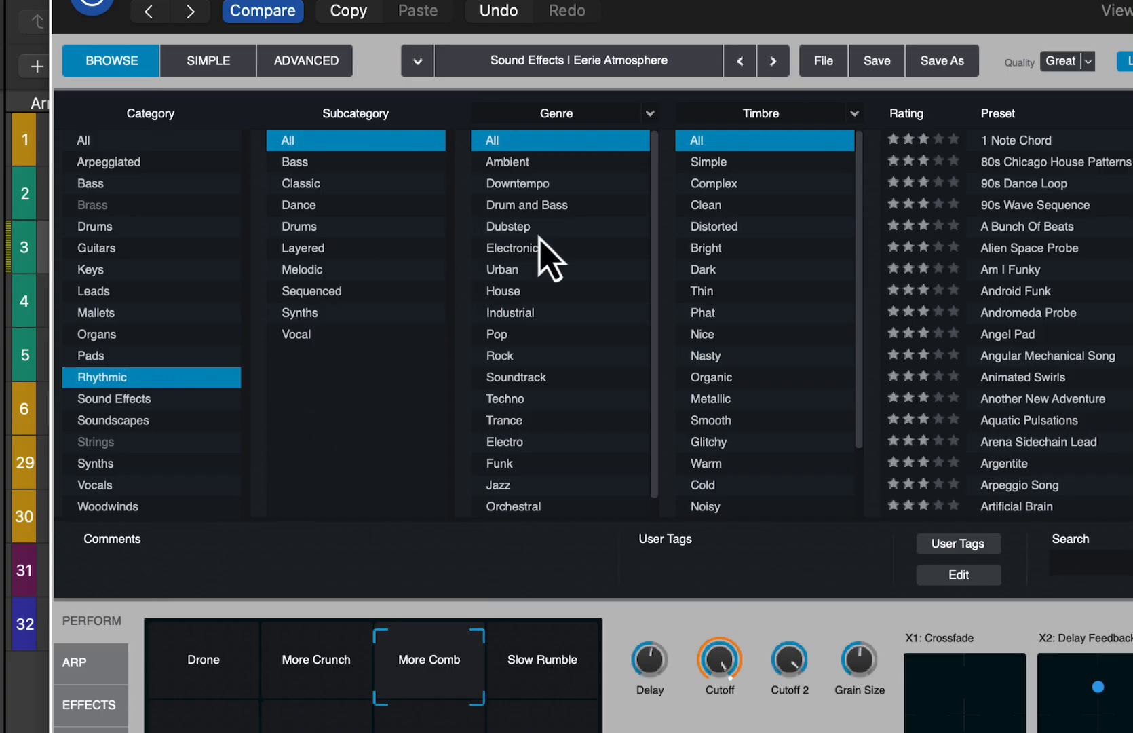
pyautogui.click(738, 178)
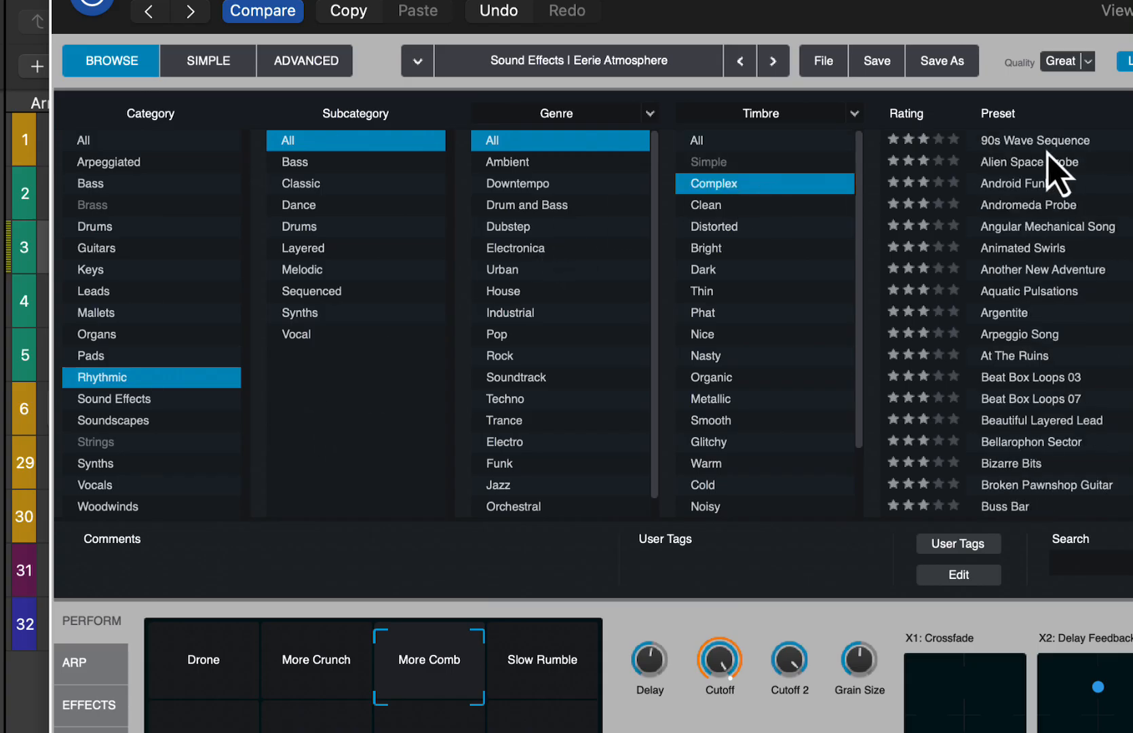
pyautogui.click(1046, 144)
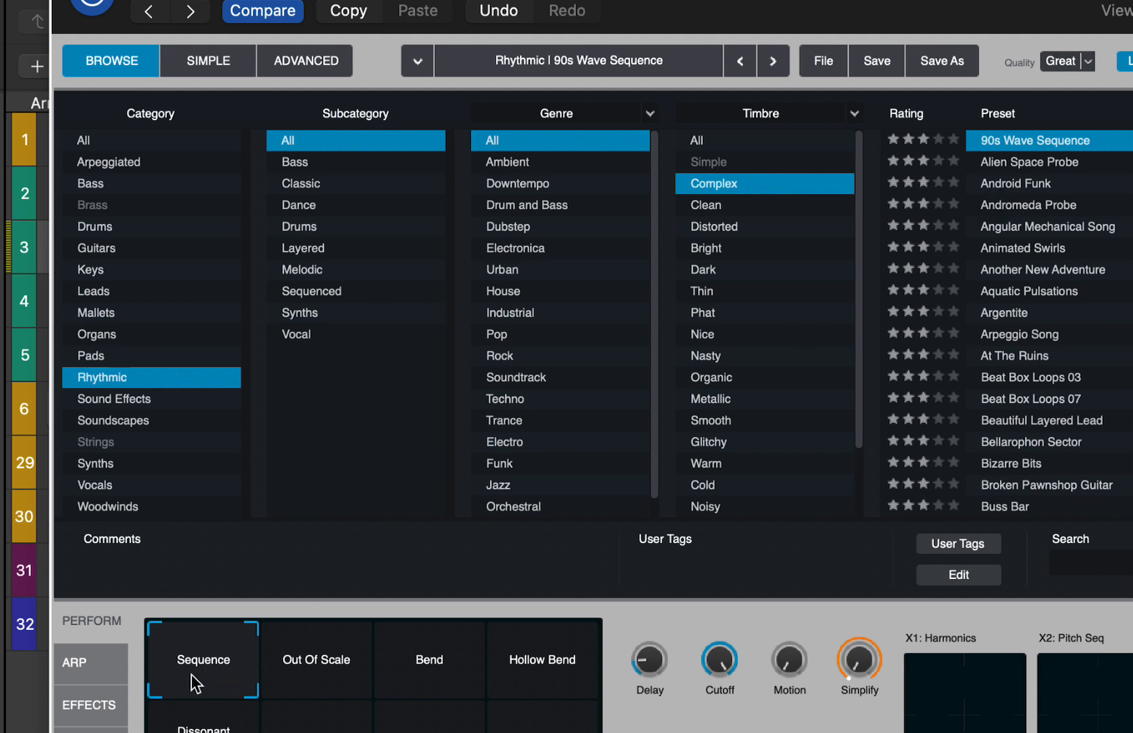
pyautogui.click(422, 676)
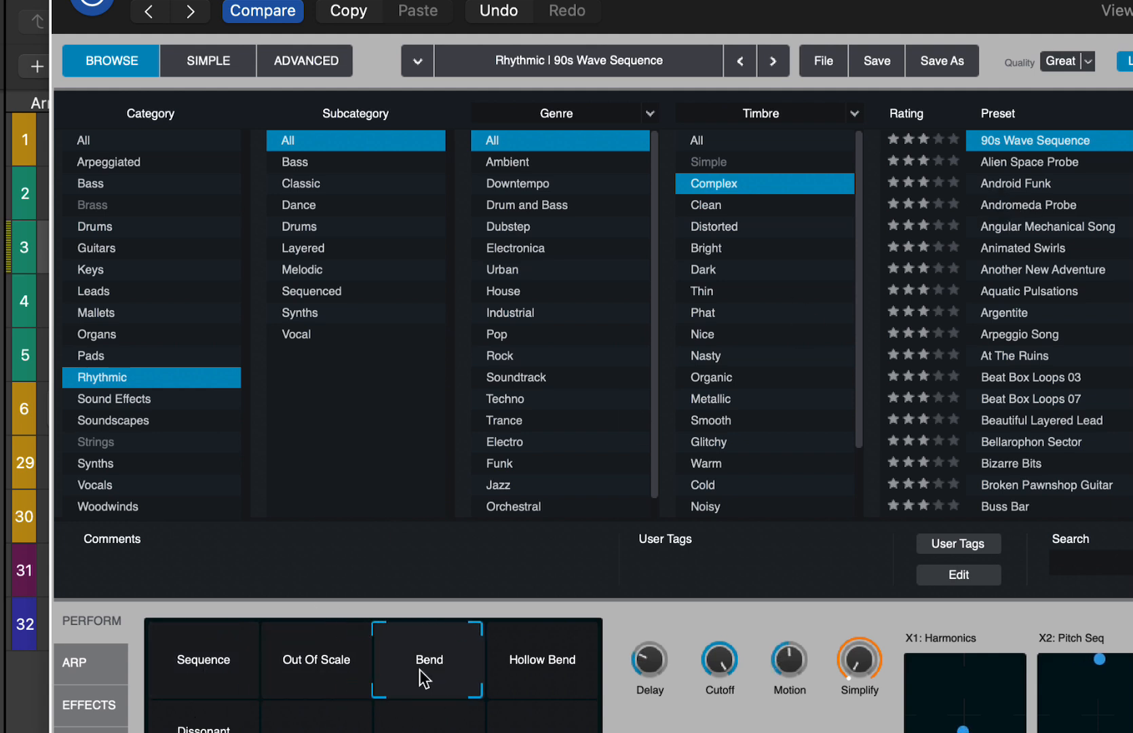
pyautogui.click(71, 0)
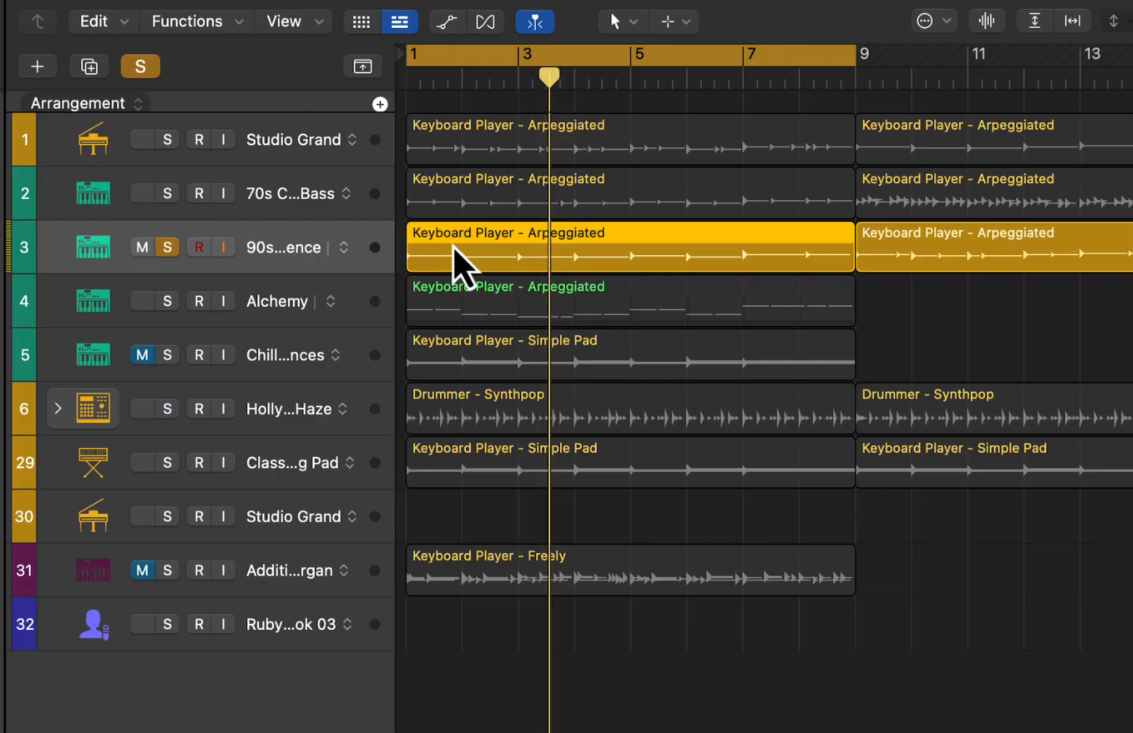
# - Clear the solo on the 90s Wave Sequence track and solo the Class…g Pad track with the Simple Pad regions
pyautogui.click(167, 248)
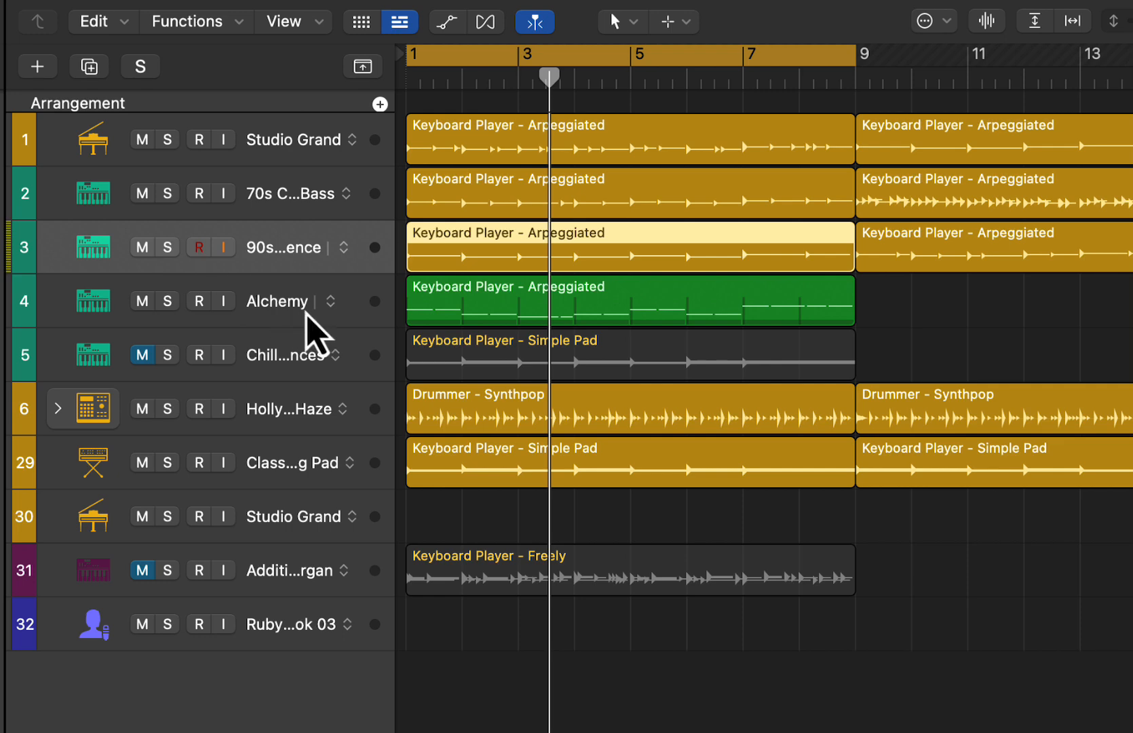
pyautogui.click(292, 468)
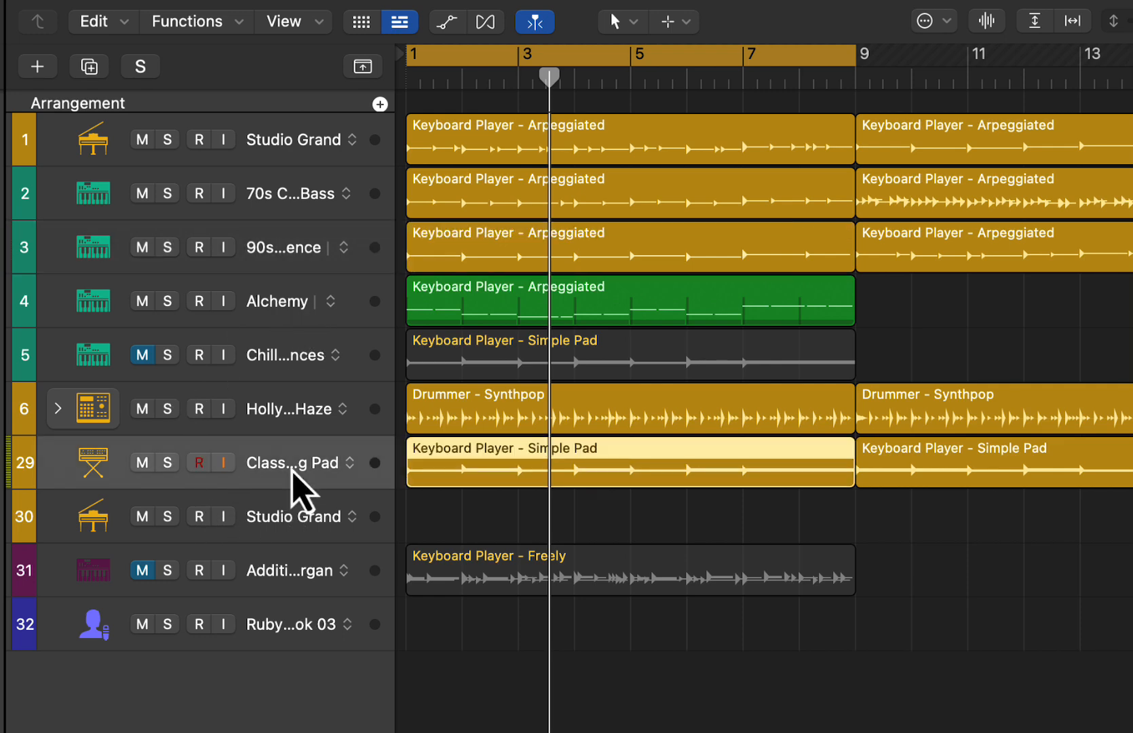
pyautogui.click(167, 464)
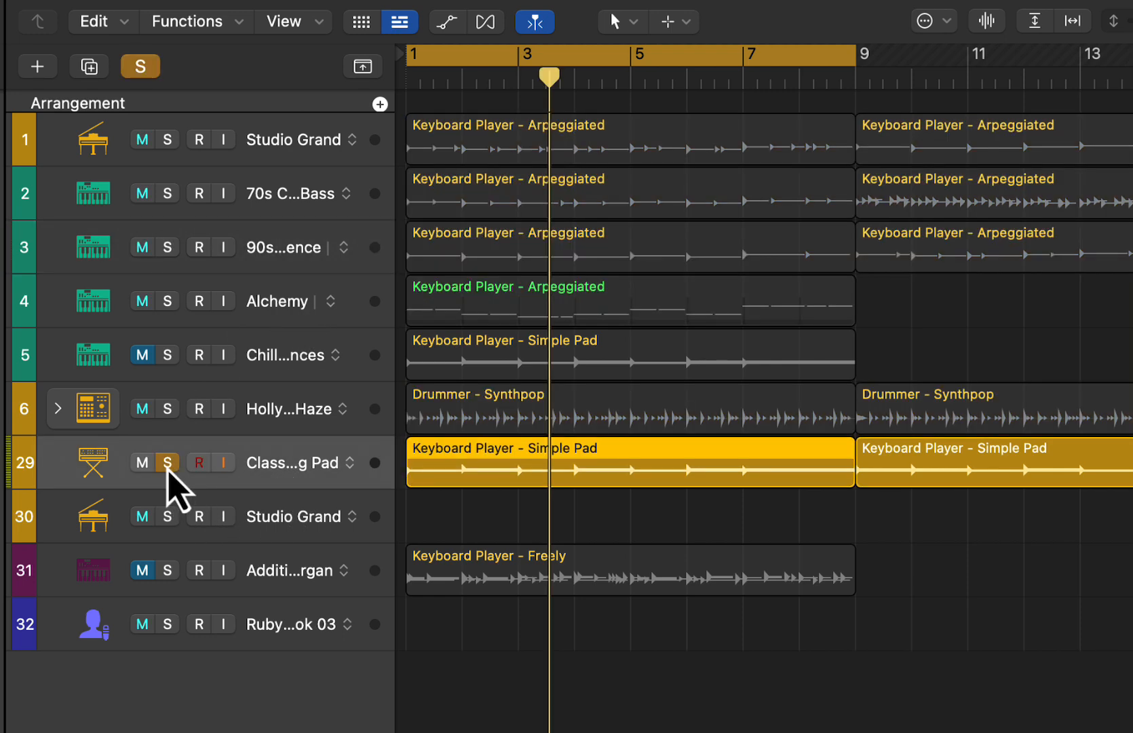
# - Review the Keyboard Player styles, including Simple Pad, in the new Session Player track settings and cancel without creating a track
pyautogui.press('Return')
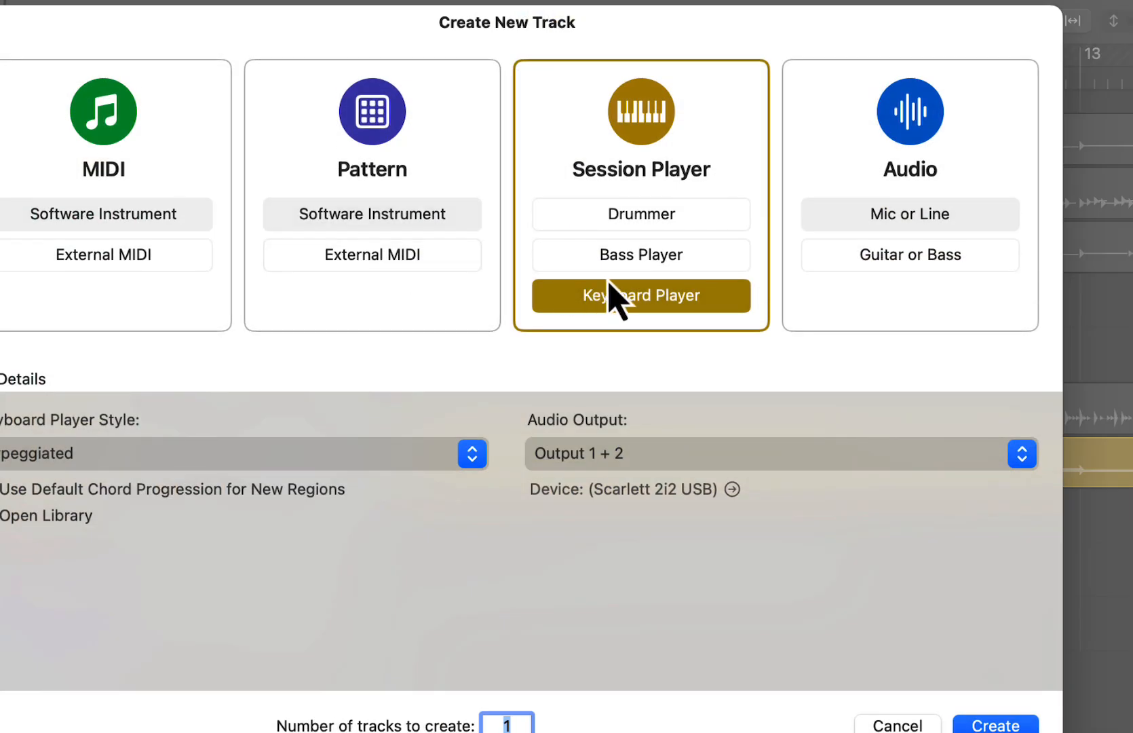
pyautogui.click(206, 439)
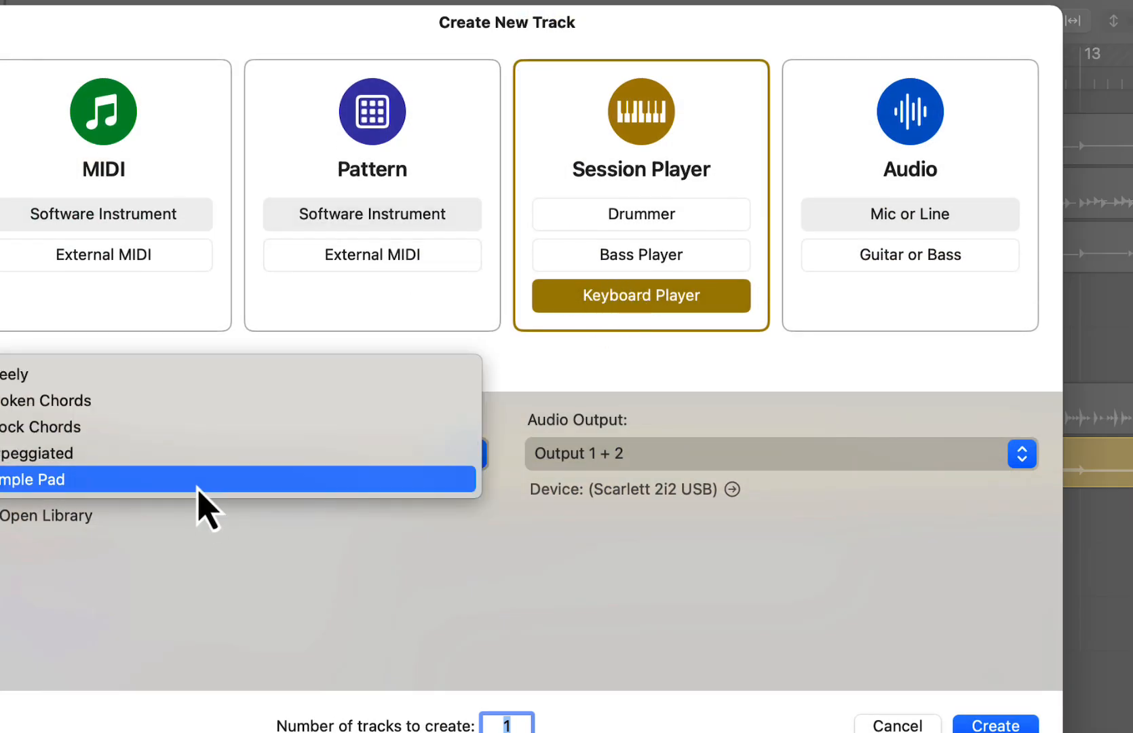
pyautogui.press('Escape')
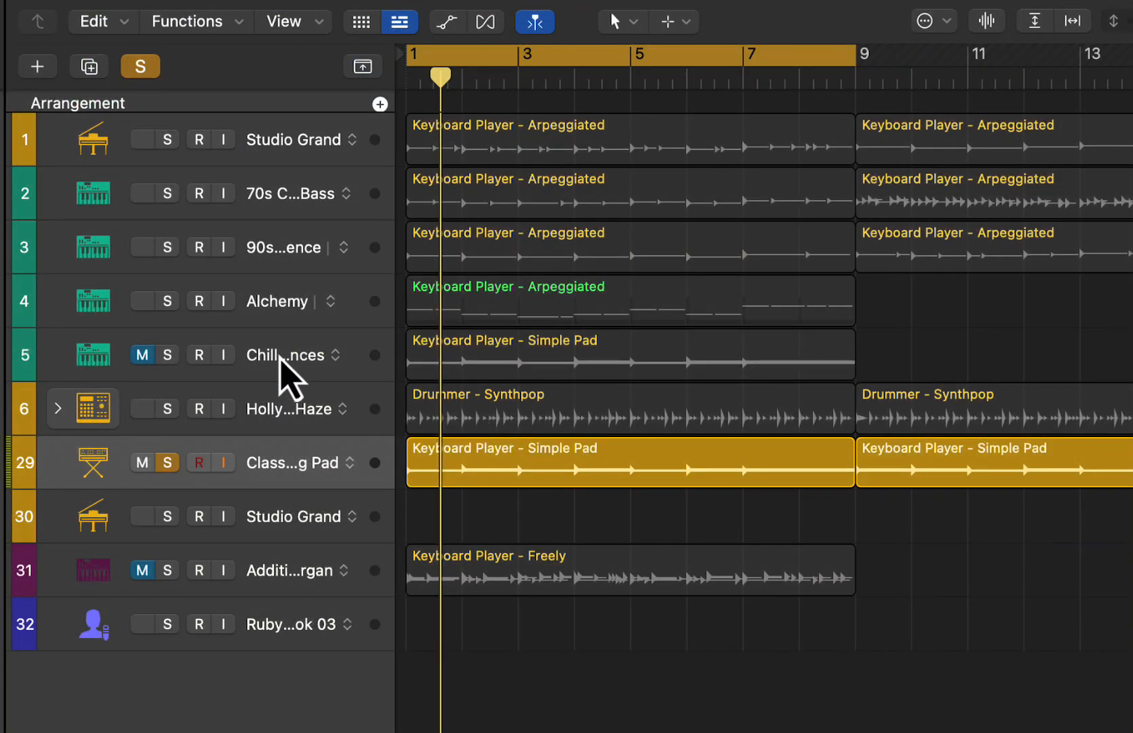
# - Unmute the Chill…nces track and solo the Studio Grand piano on track 1
pyautogui.click(280, 358)
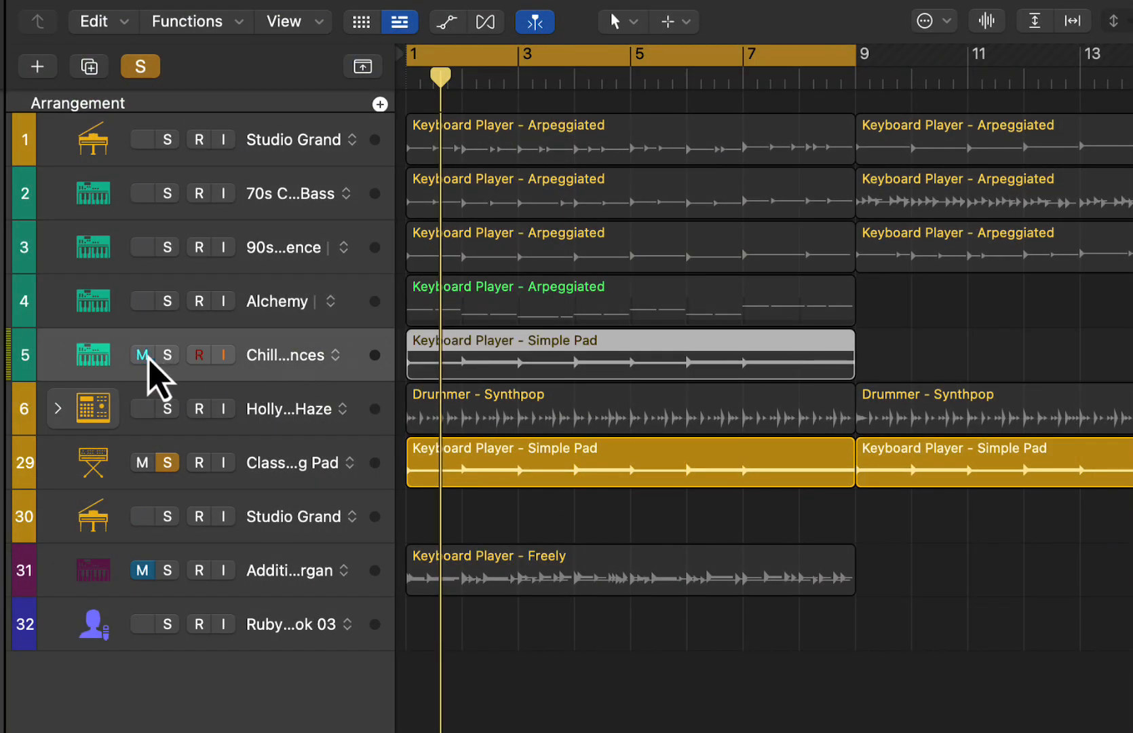
pyautogui.click(171, 142)
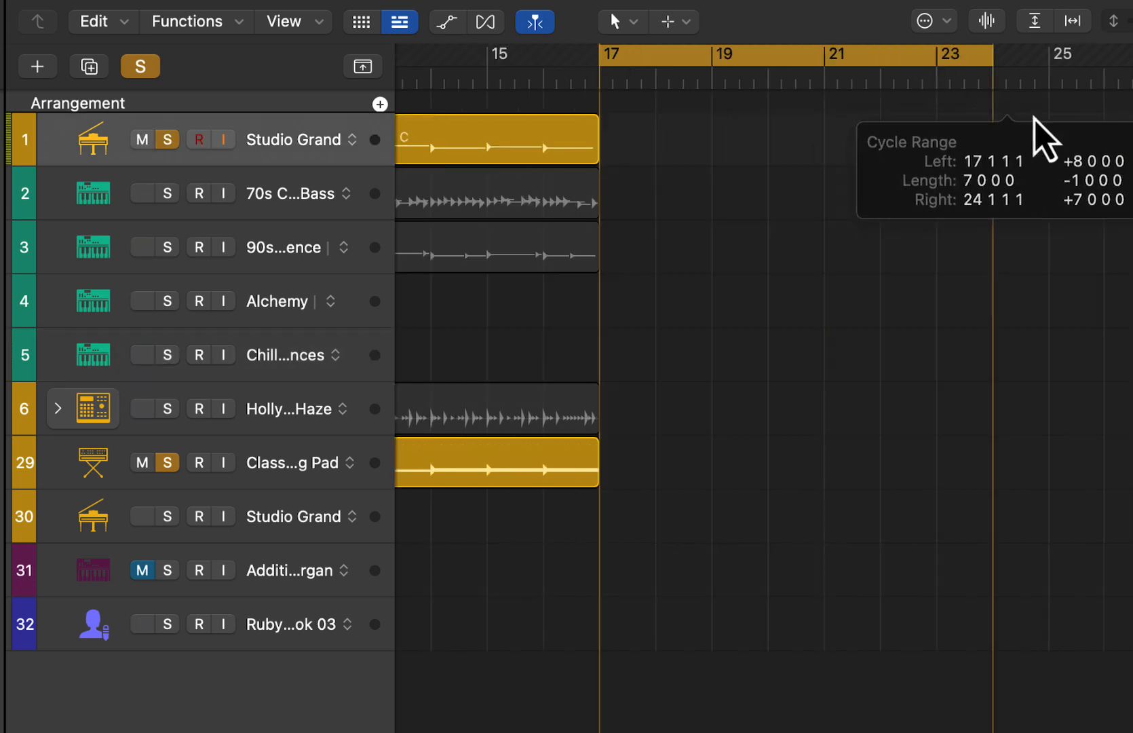
# - Set the cycle range from bar 17 to 26, and copy the bars 1 to 8 chord progression to bar 17 on the Chord track
pyautogui.moveTo(1035, 125); pyautogui.dragTo(1116, 144)
pyautogui.press('g')
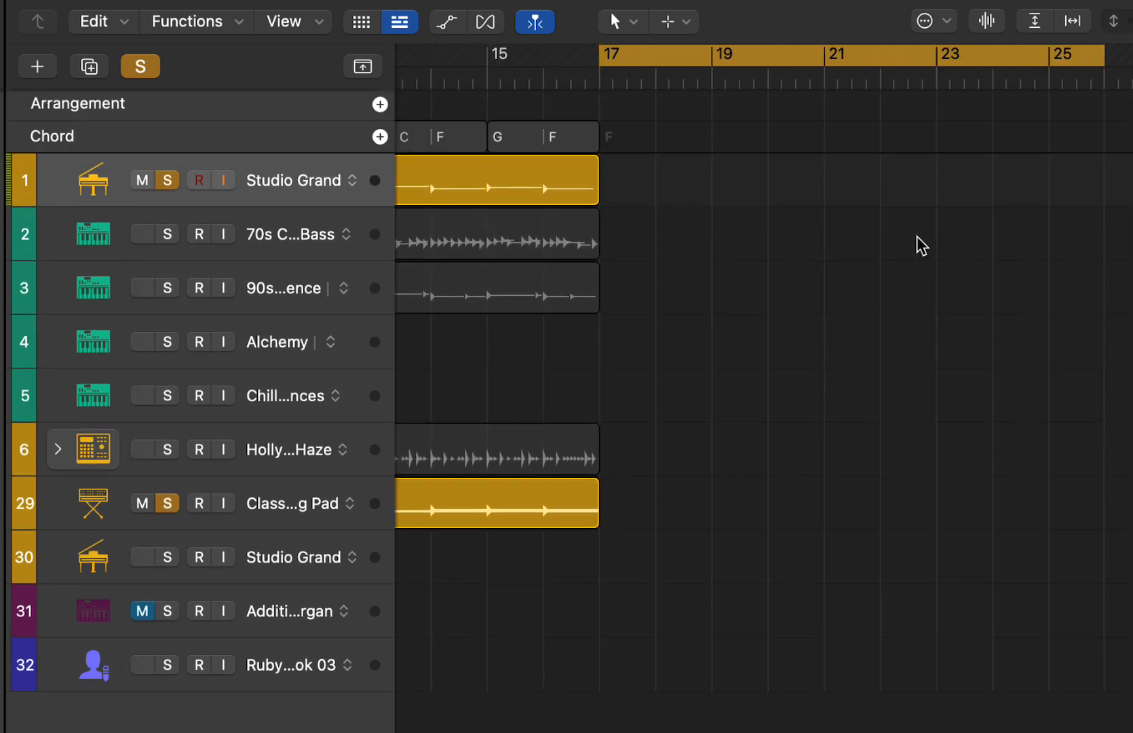
pyautogui.hscroll(-6, 764, 366)
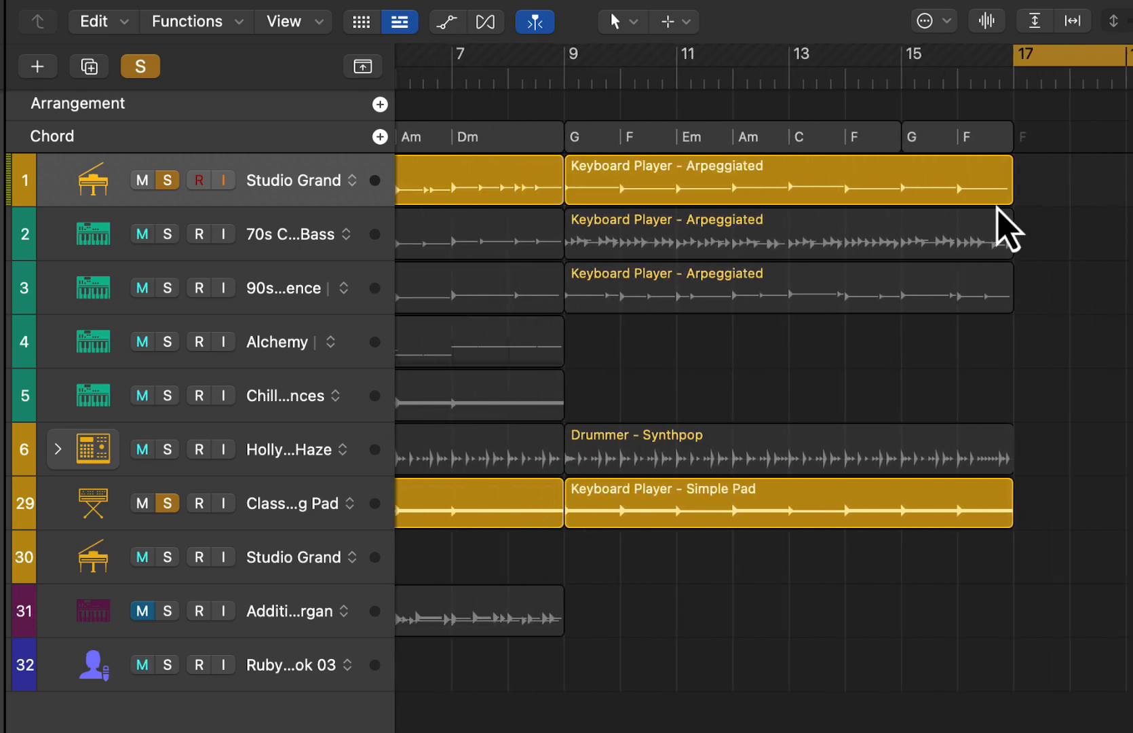
pyautogui.press('space')
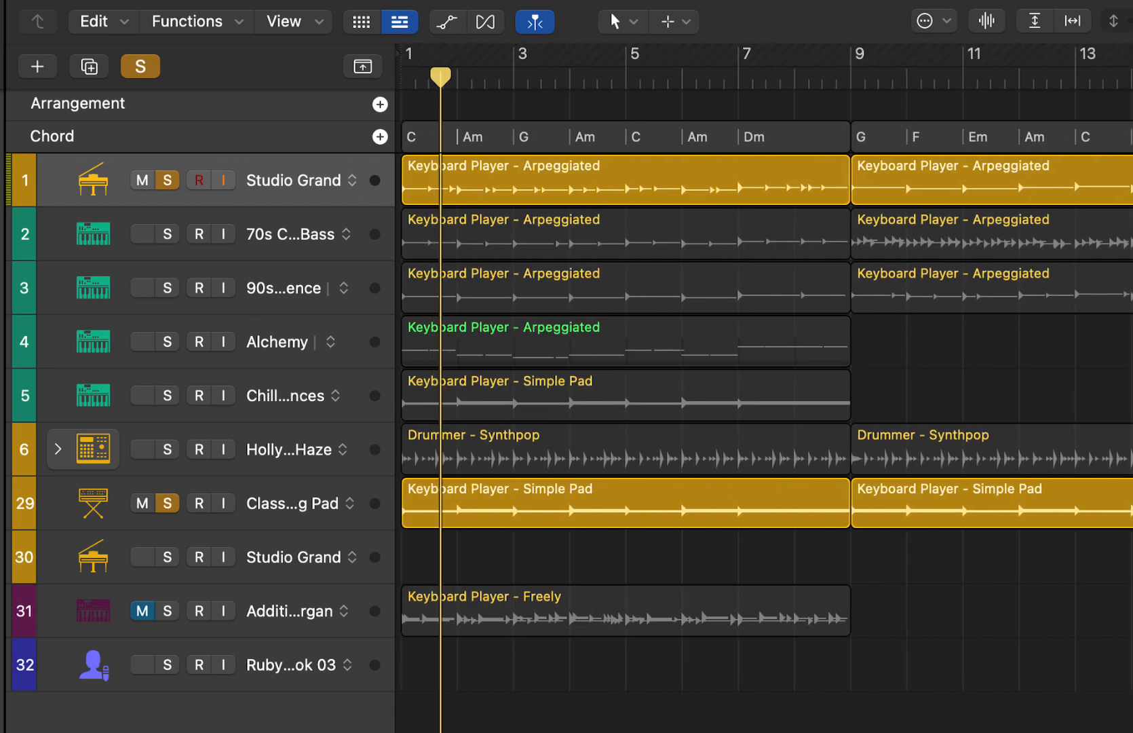
pyautogui.click(629, 139)
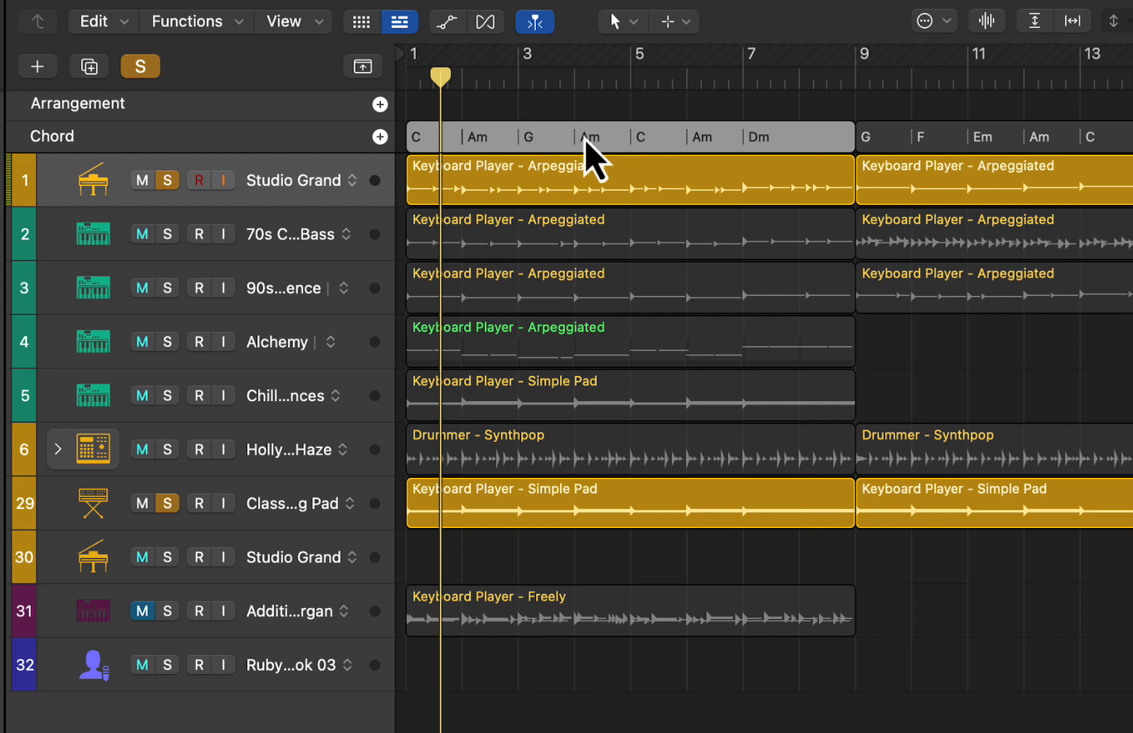
pyautogui.moveTo(565, 146); pyautogui.dragTo(1098, 153)
# - Add a Keyboard Player region at bar 17 on the Studio Grand track and fit the cycle range to bars 17 to 25
pyautogui.click(1109, 180)
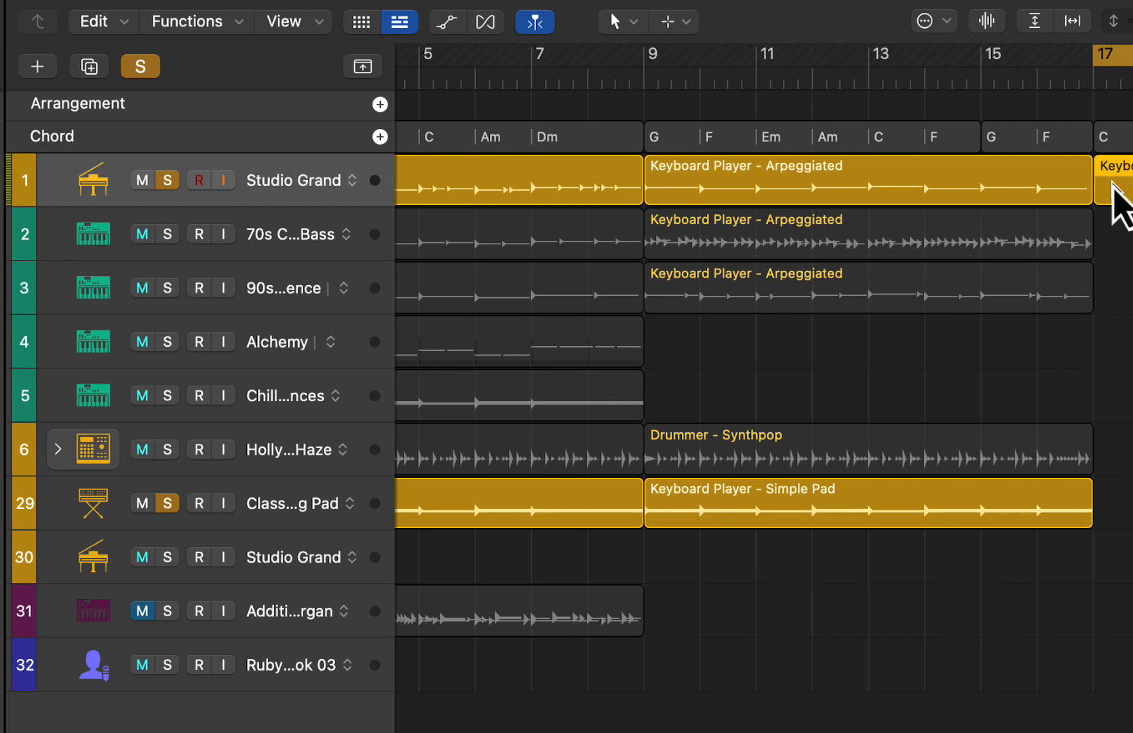
pyautogui.hscroll(7, 1098, 300)
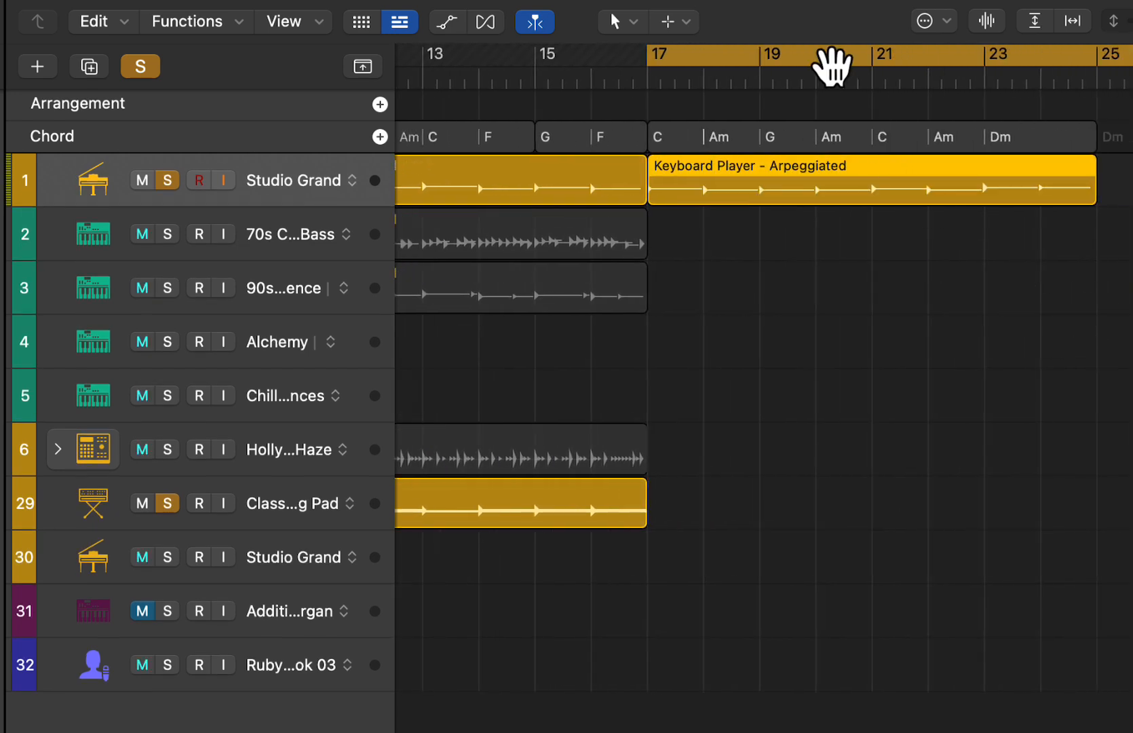
pyautogui.moveTo(683, 56); pyautogui.dragTo(1082, 97)
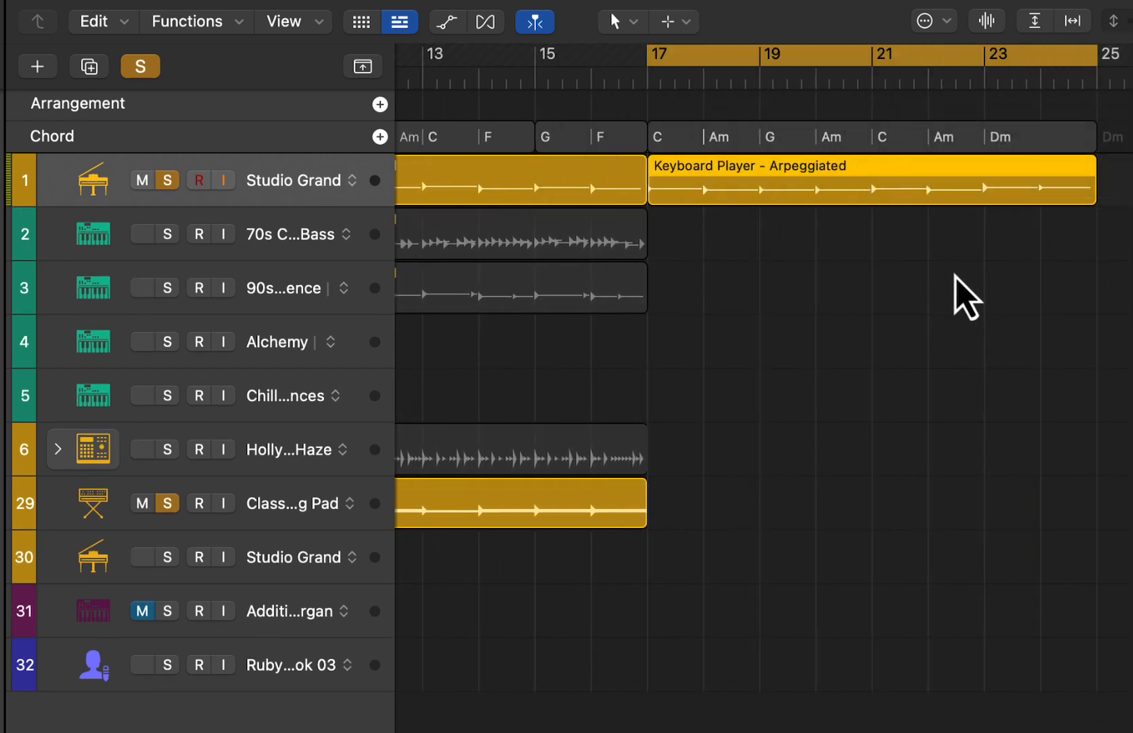
# - Open the bar 17 piano region in the Session Player editor, switch it to right hand only and play it
pyautogui.doubleClick(866, 192)
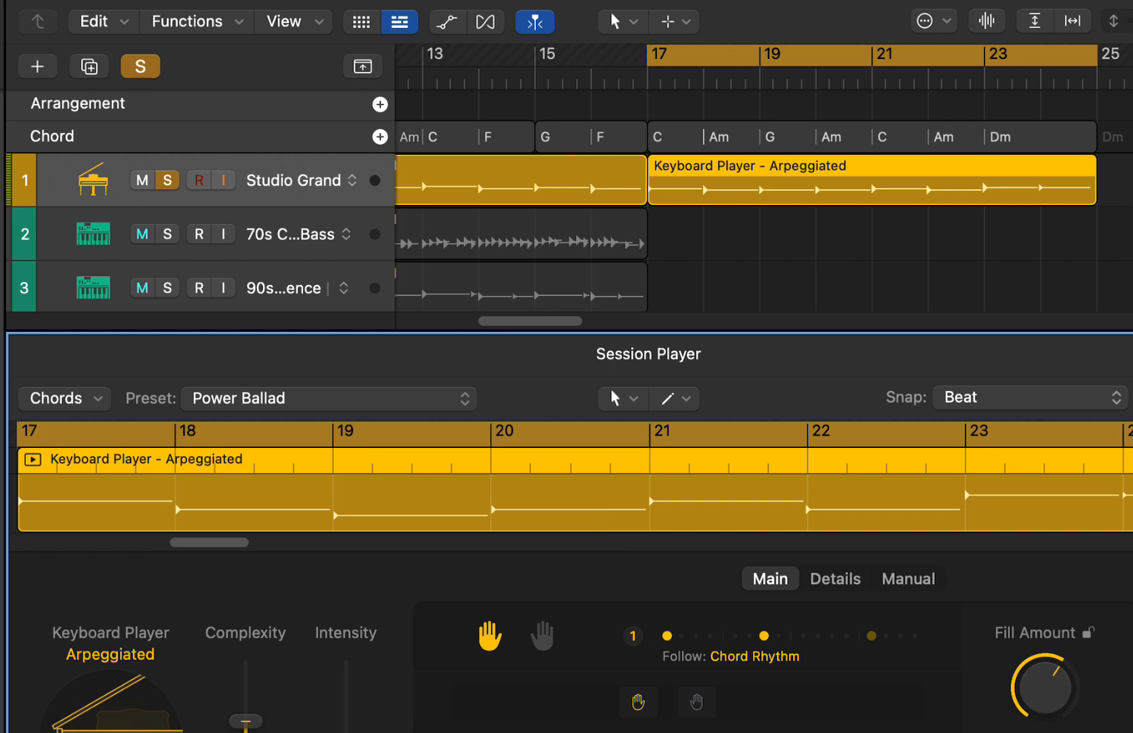
pyautogui.click(542, 638)
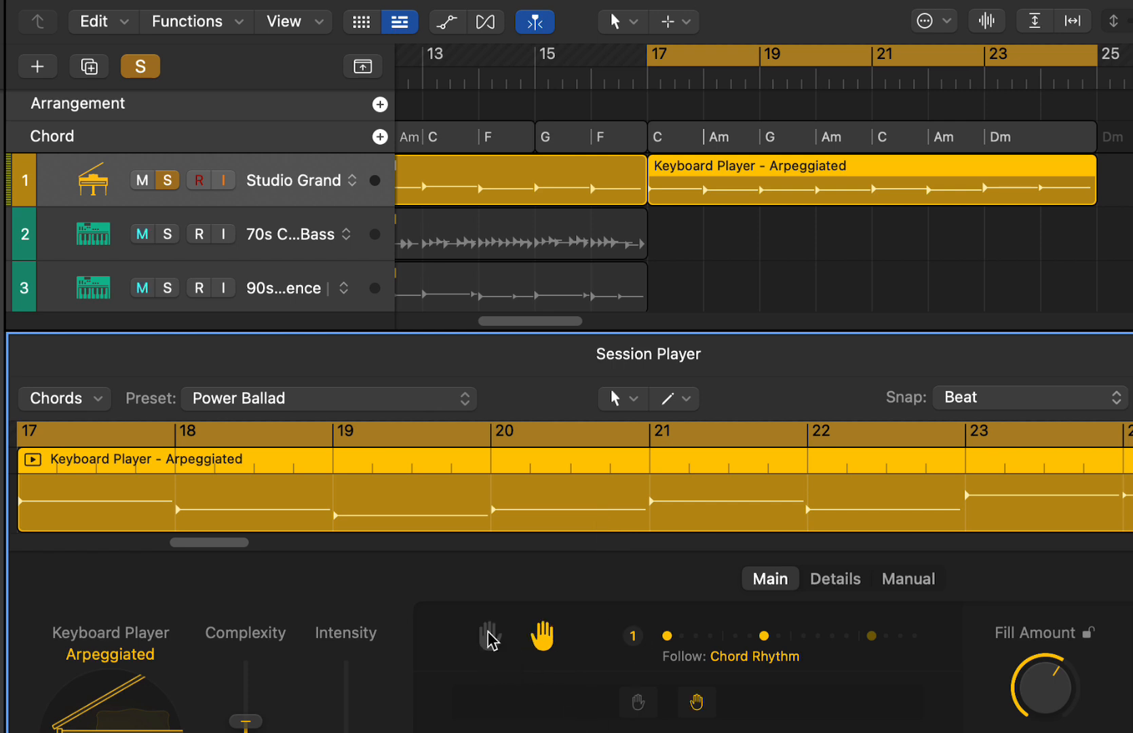
pyautogui.press('space')
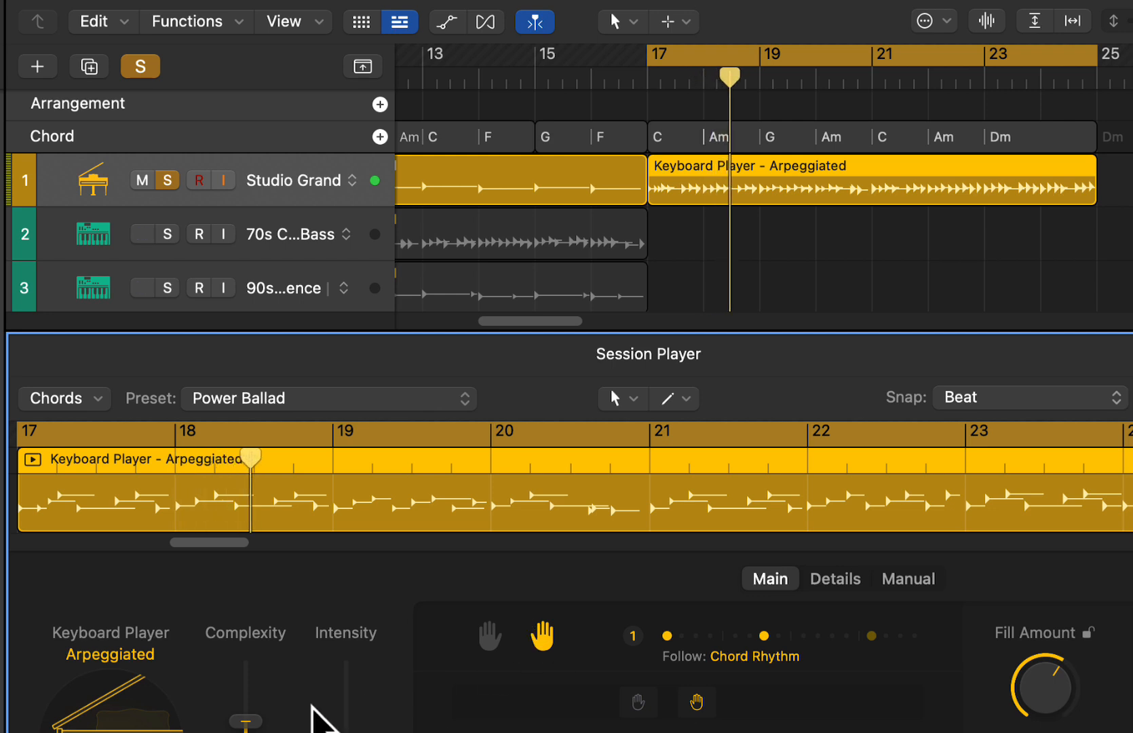
# - Change the bar 17 region's Keyboard Player style to Block Chords and listen to it
pyautogui.click(111, 644)
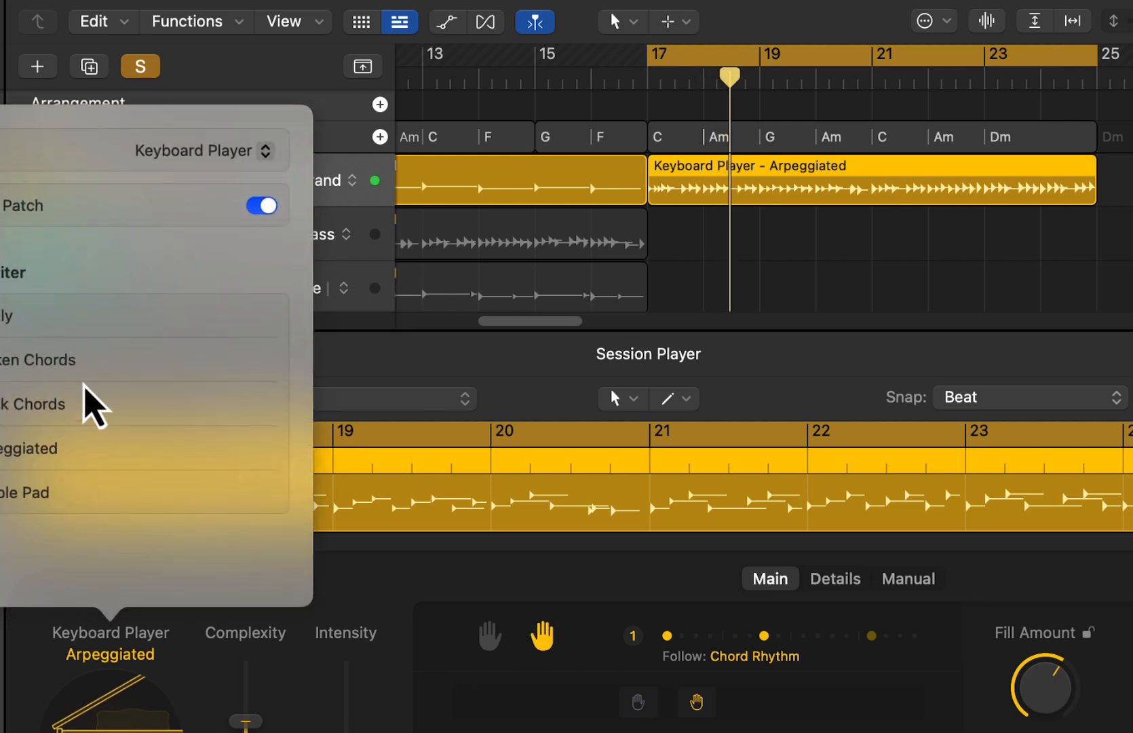
pyautogui.click(52, 405)
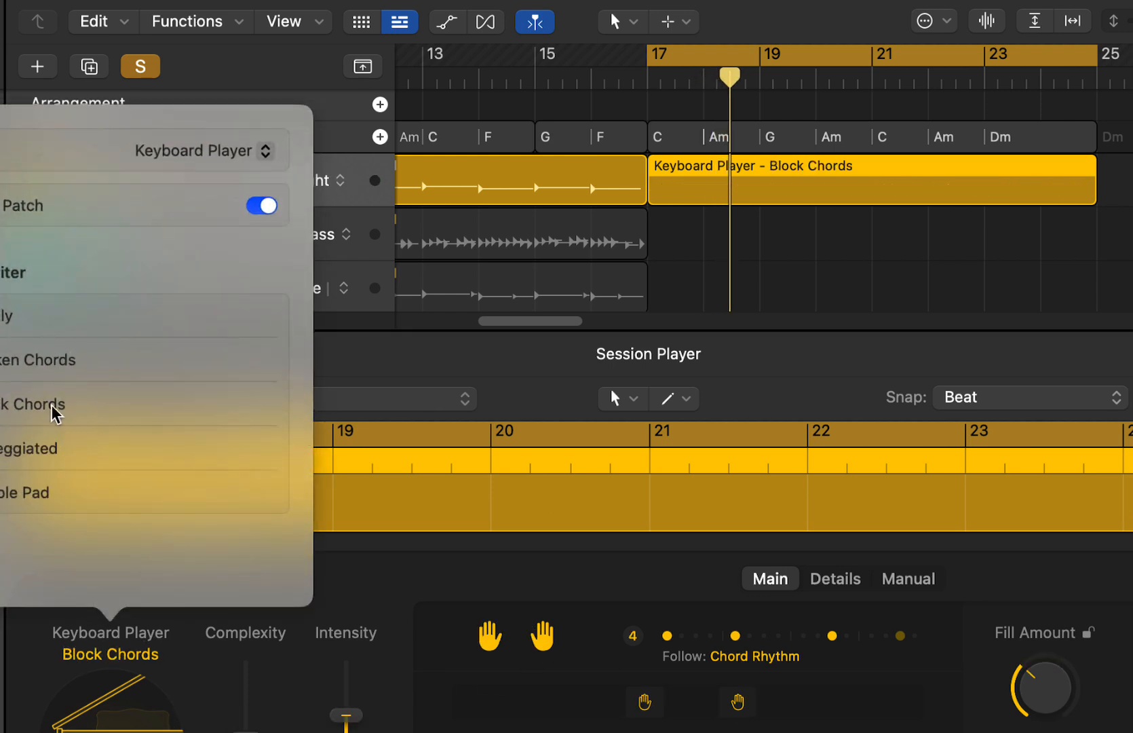
pyautogui.click(458, 588)
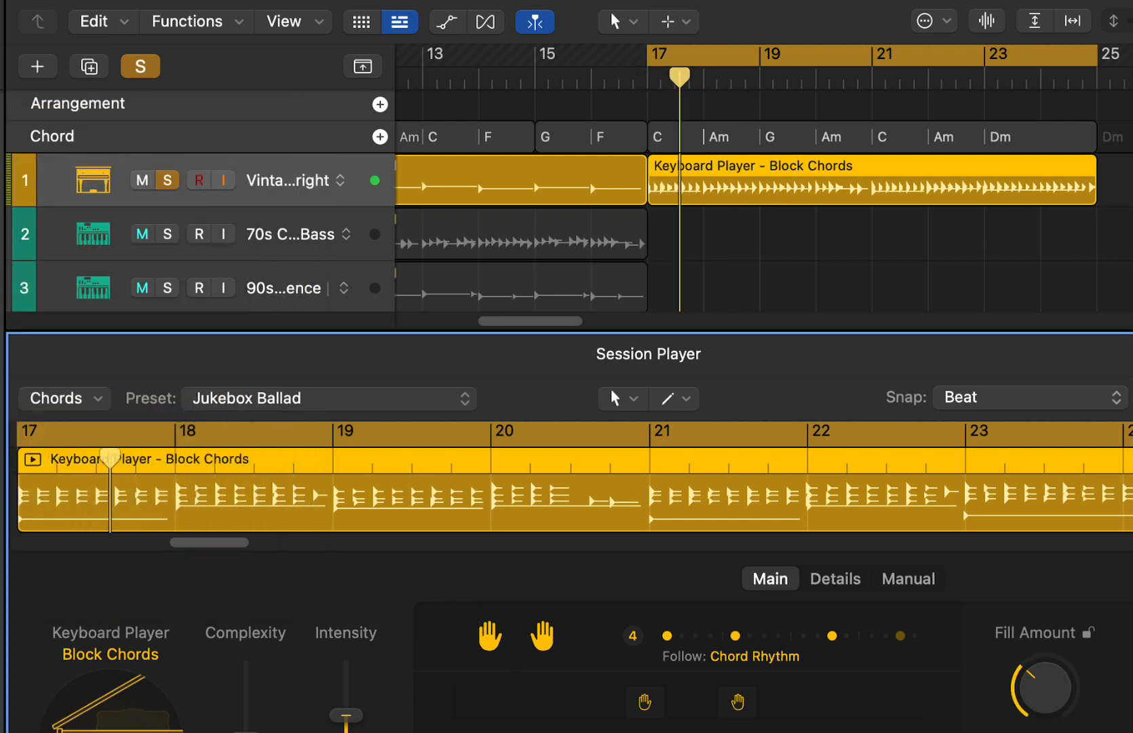
# - Try the Minimal Range voicing for the Block Chords region and restrict the part to the right hand
pyautogui.click(923, 716)
pyautogui.click(870, 606)
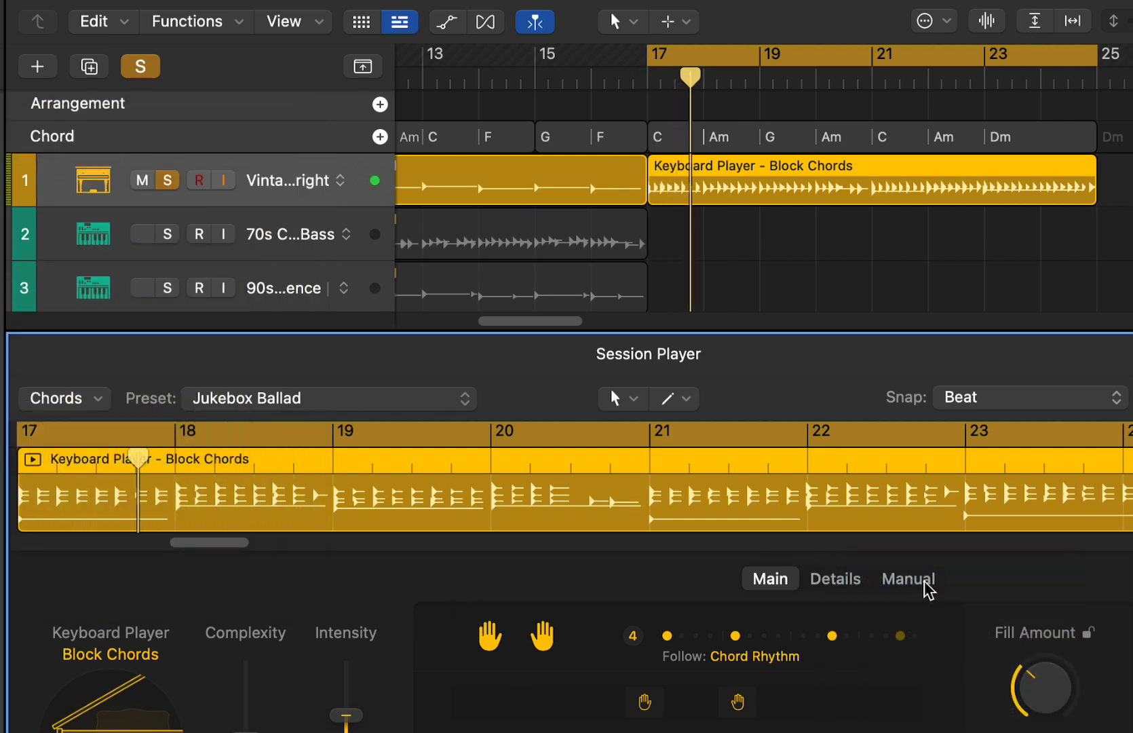
pyautogui.press('space')
pyautogui.click(923, 731)
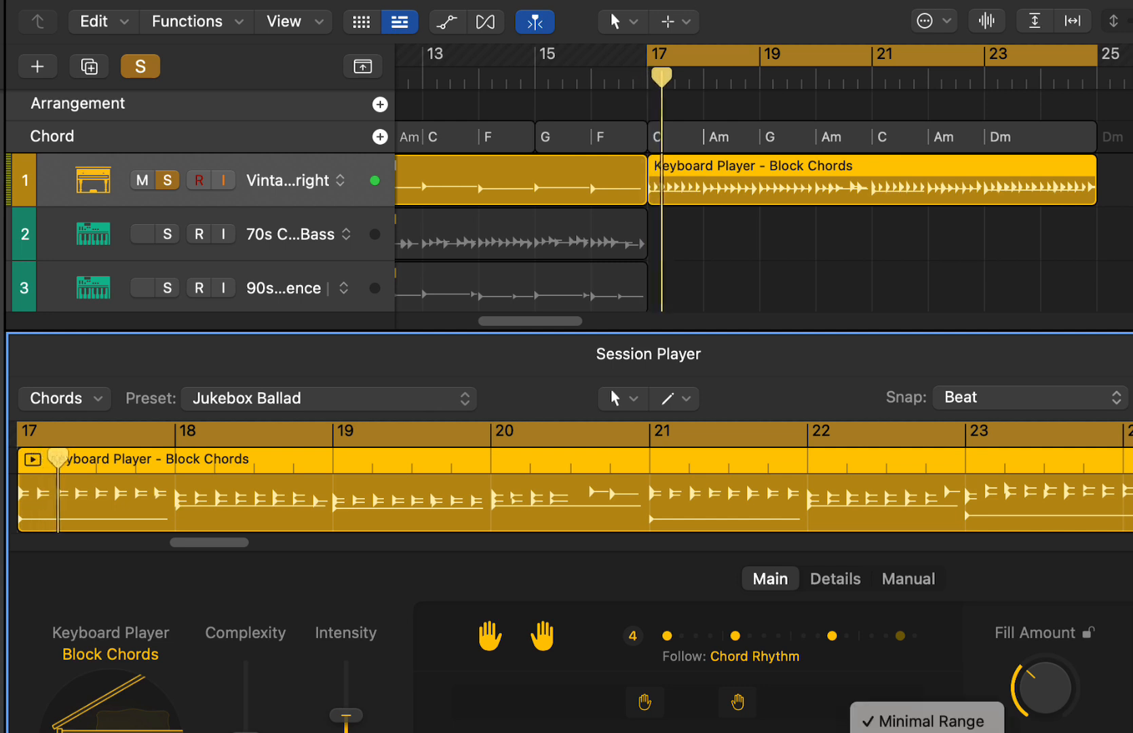
pyautogui.click(923, 732)
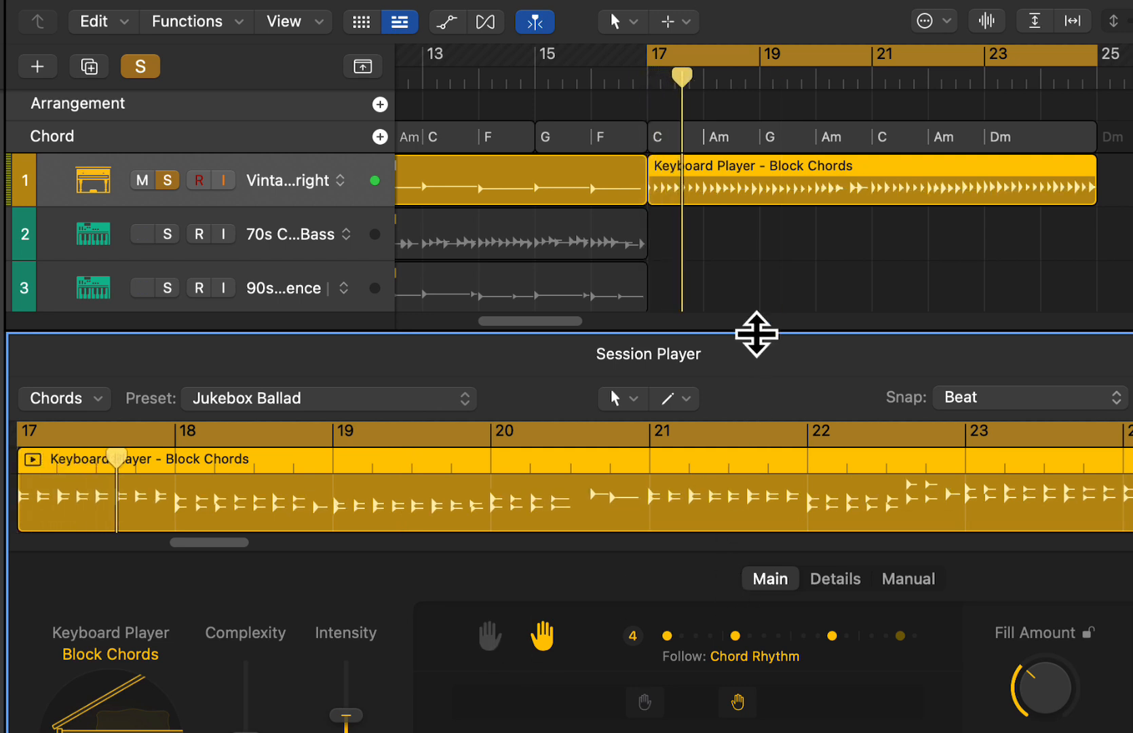
# - Set the Block Chords region's Fill Amount to 80%
pyautogui.scroll(-1, 771, 306)
pyautogui.scroll(-2, 770, 306)
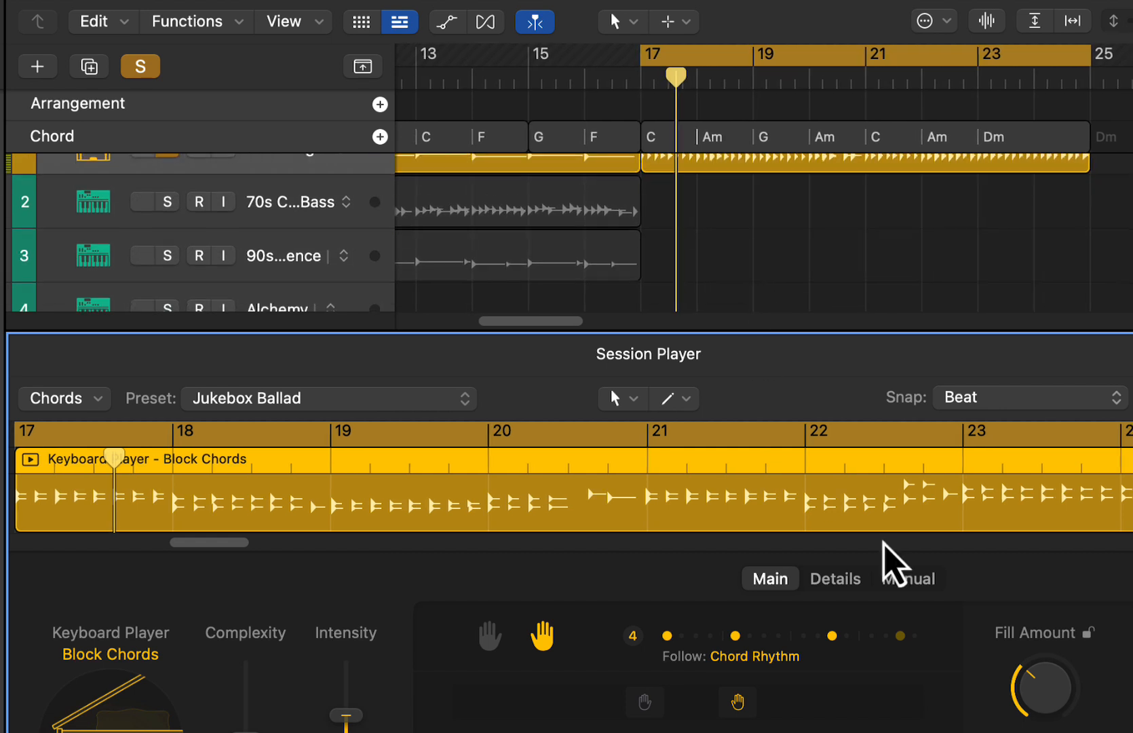
pyautogui.moveTo(1050, 688); pyautogui.dragTo(1062, 526)
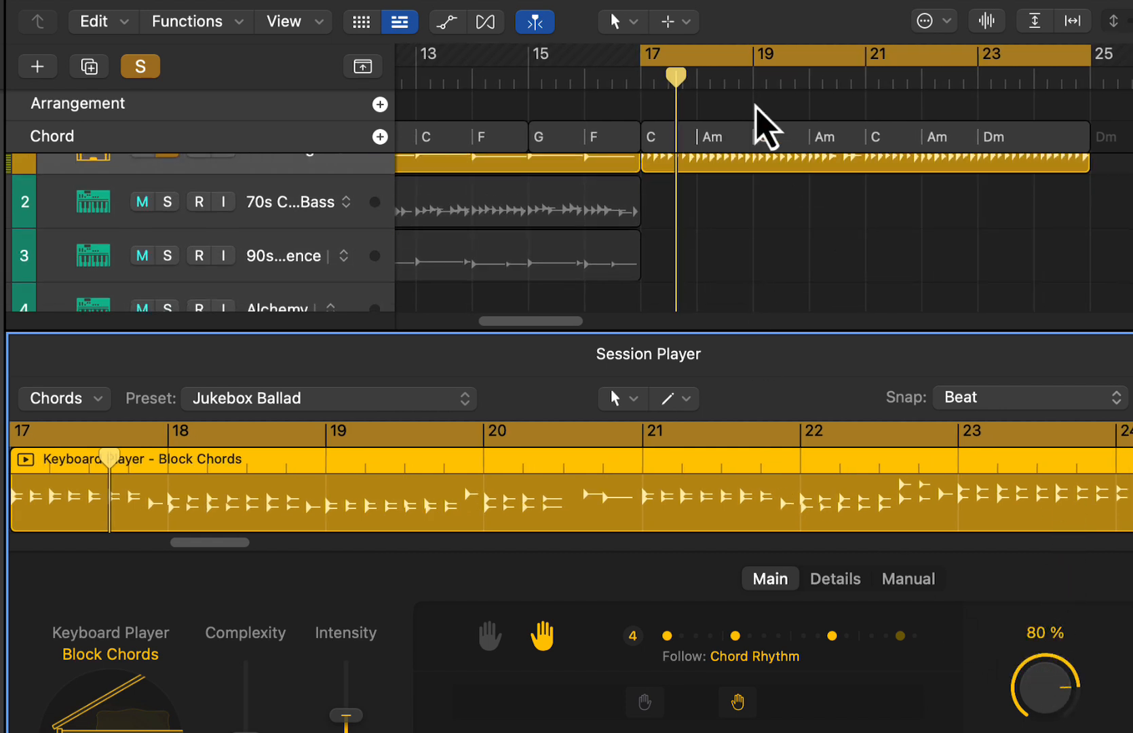
# - Cycle bars 23 to 25 to audition the fills and vary the Block Chords pattern in the Session Player editor
pyautogui.moveTo(980, 80); pyautogui.dragTo(1102, 95)
pyautogui.press('space')
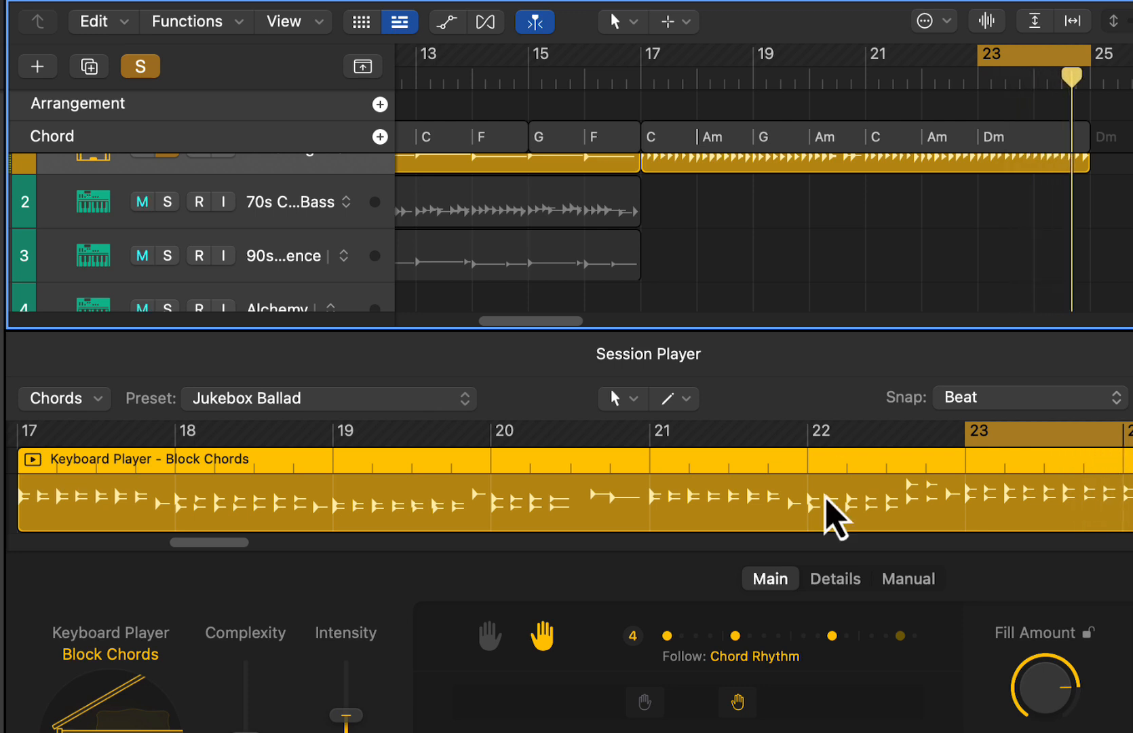
pyautogui.click(1065, 557)
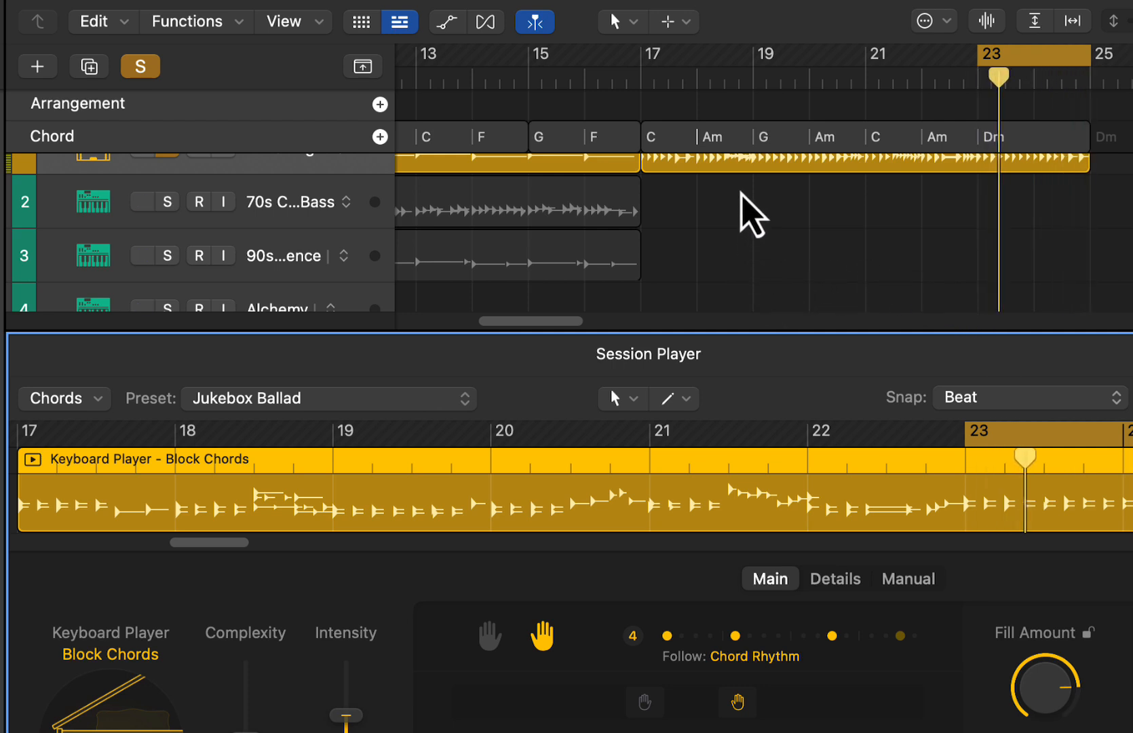
# - Move the Block Chords region to a new Vintage Upright track at the end of the track list and inspect its channel strip effects
pyautogui.moveTo(744, 169); pyautogui.dragTo(749, 297)
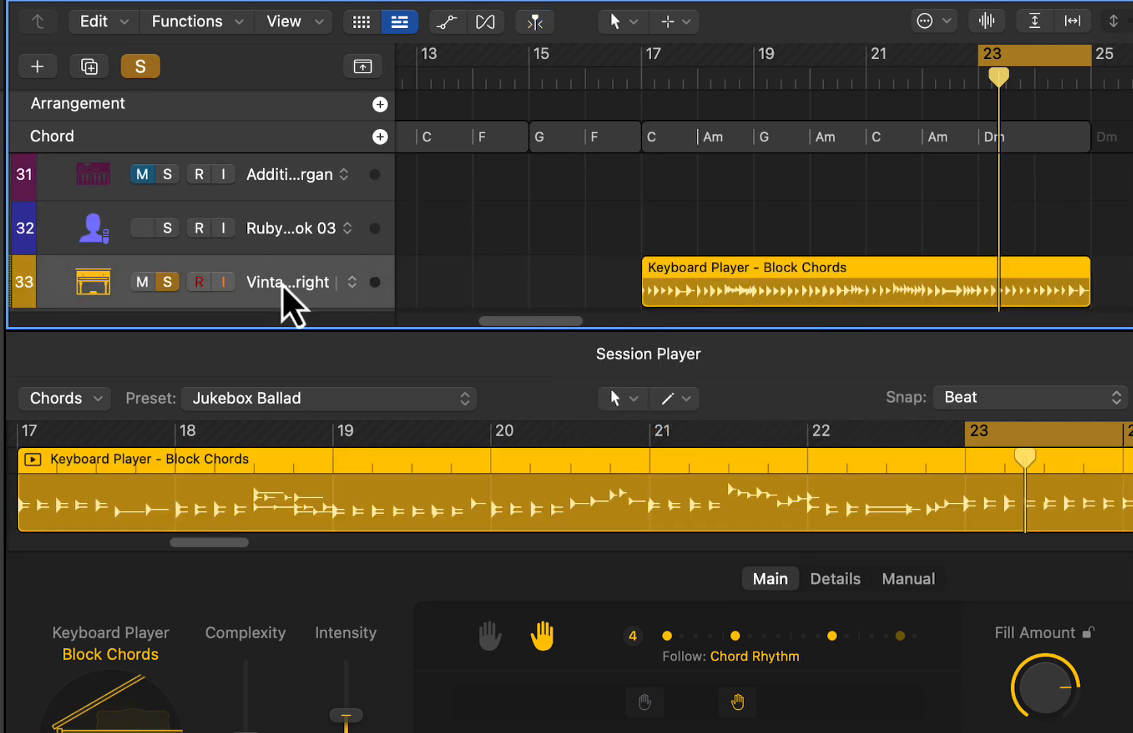
pyautogui.press('i')
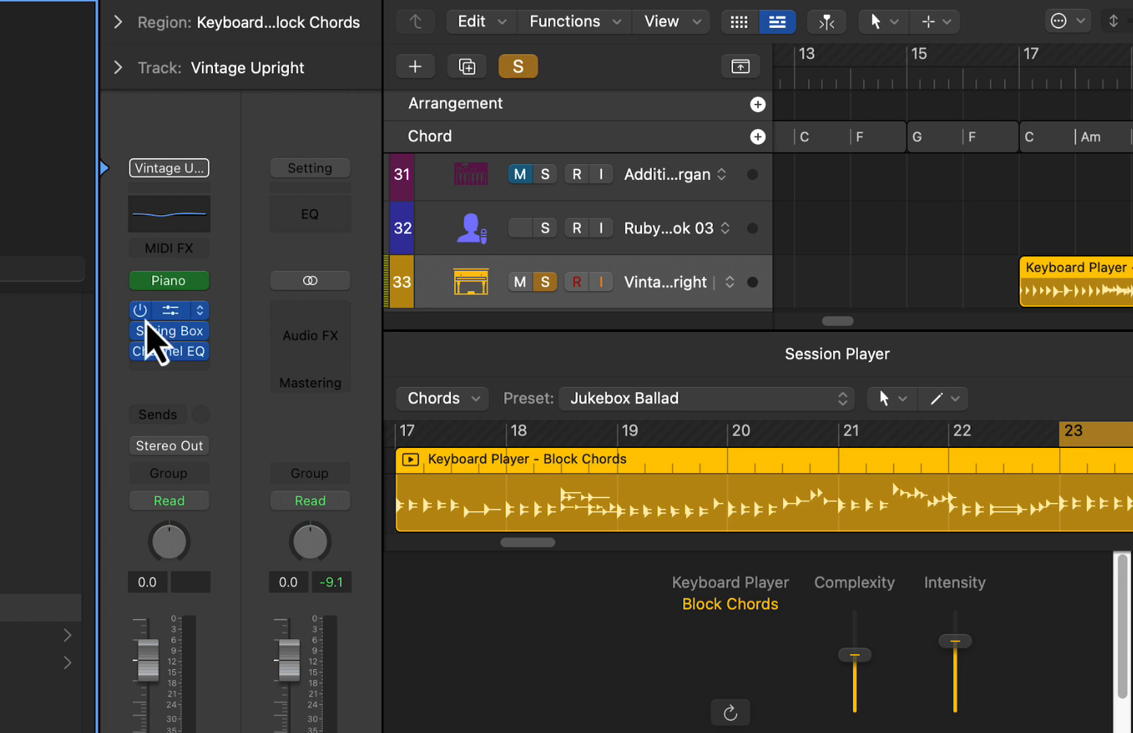
pyautogui.press('i')
pyautogui.press('i')
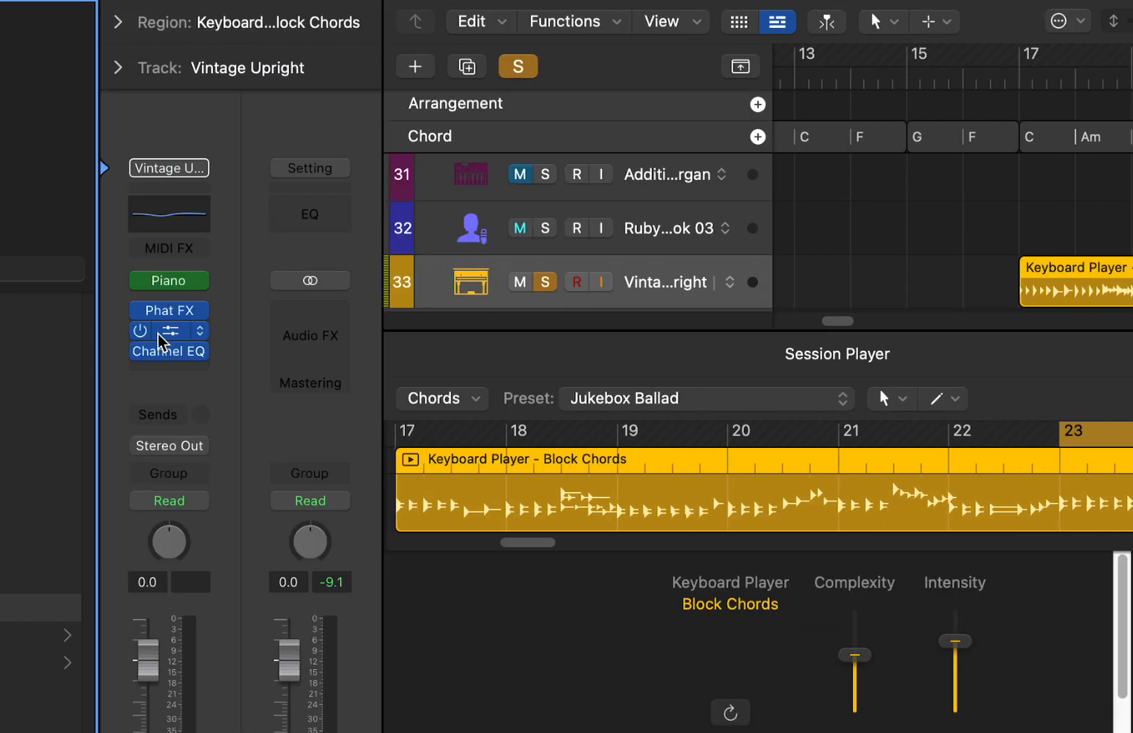
pyautogui.press('i')
# - Load the Ambi…trings library patch on the new Block Chords track
pyautogui.click(34, 580)
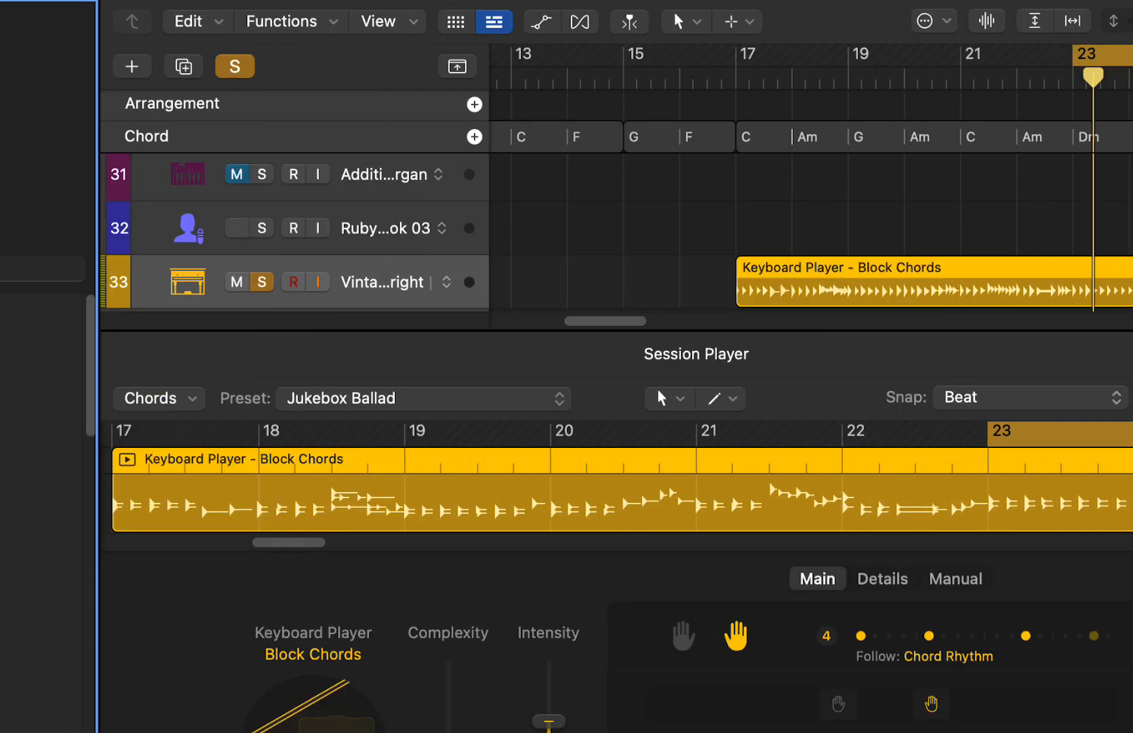
pyautogui.click(41, 360)
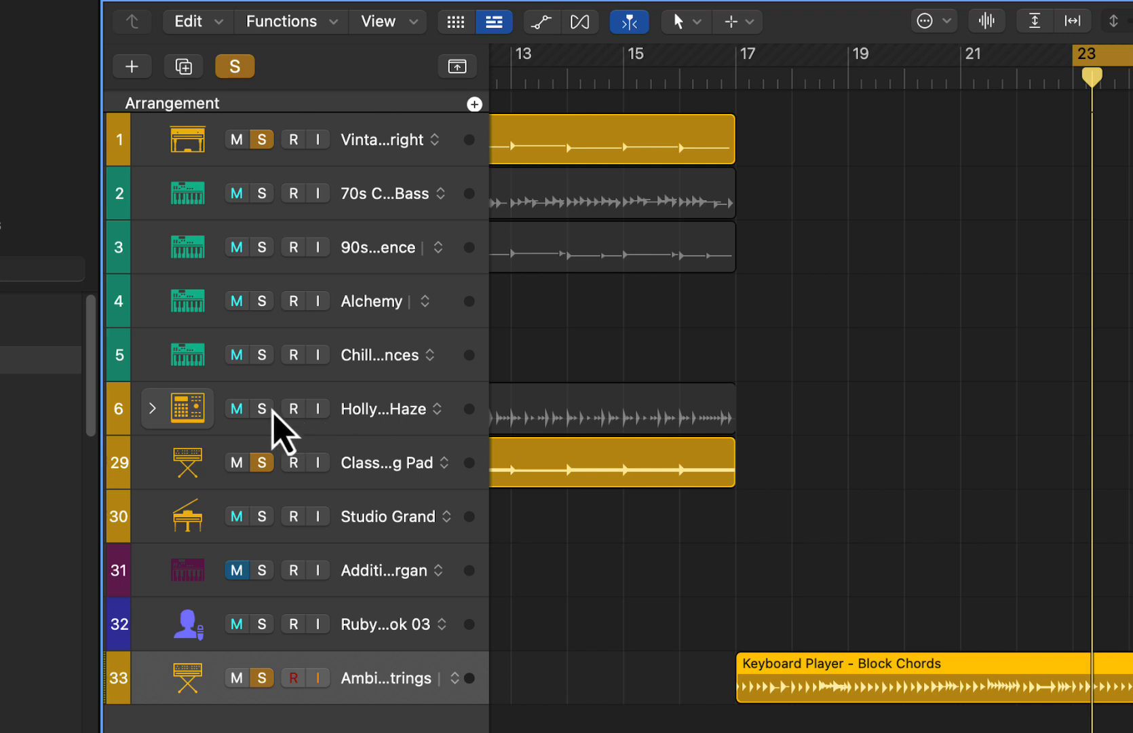
# - Add a Synthpop Drummer region at bar 17 on the Holly…Haze track and solo that track alongside the strings
pyautogui.click(750, 424)
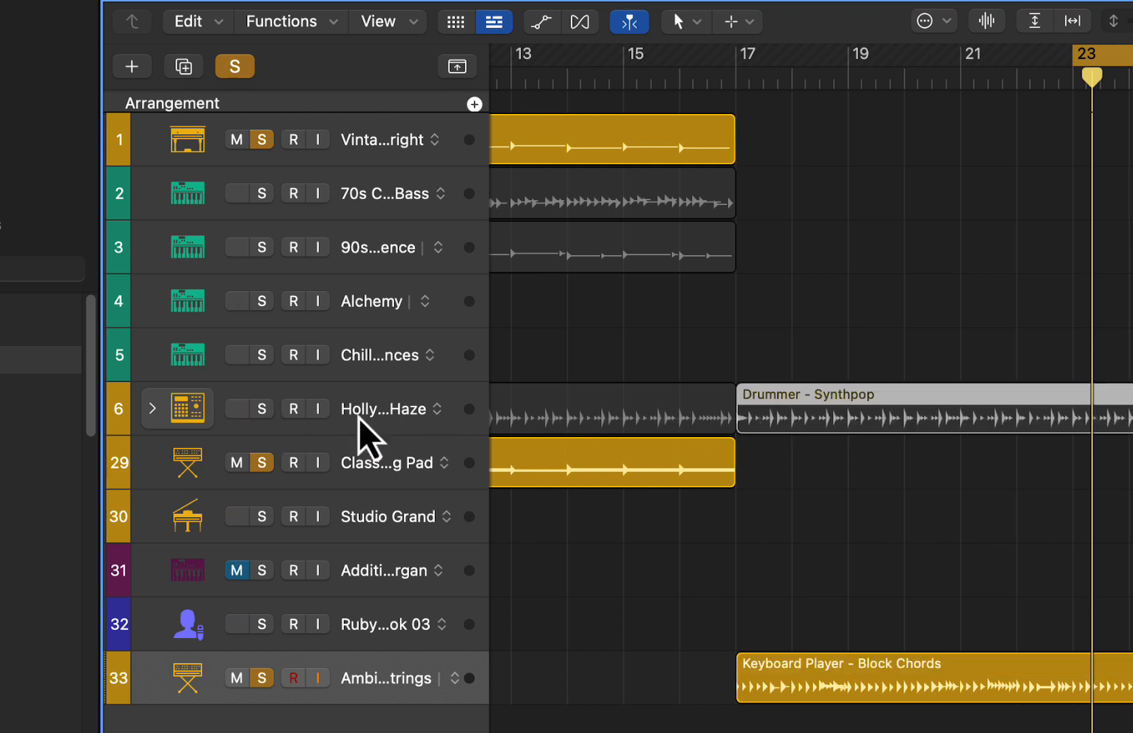
pyautogui.click(264, 409)
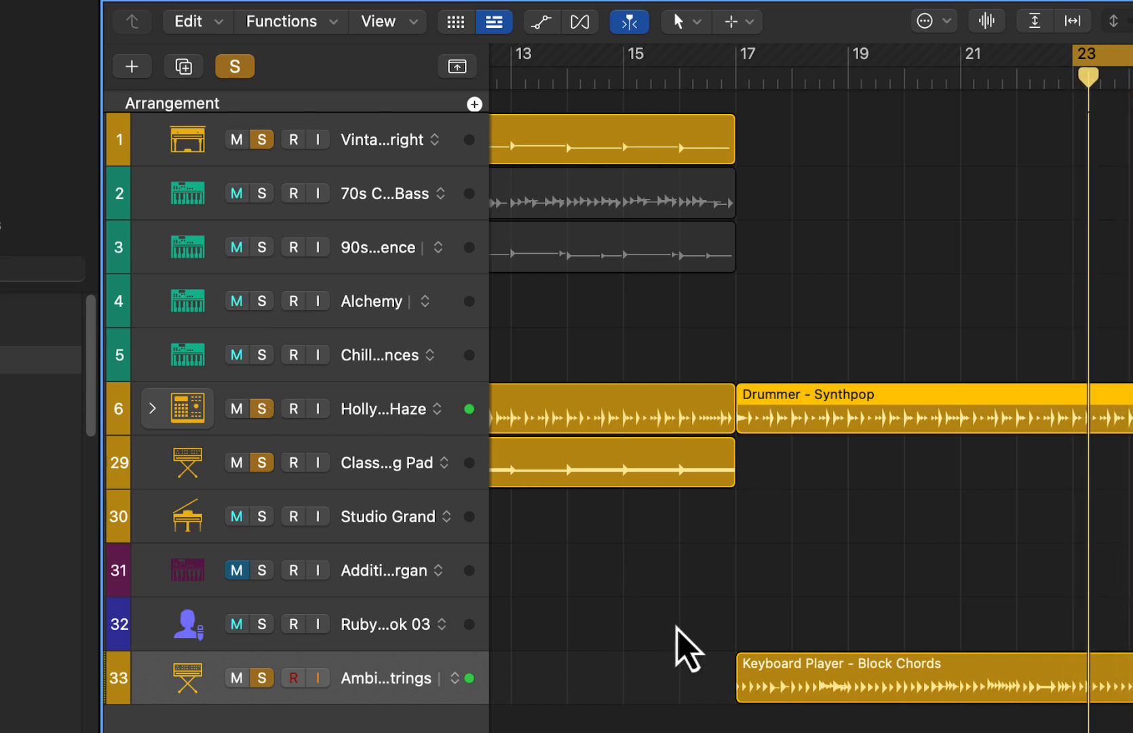
# - Clear all active solos, solo the 90s…ence track and play it from the start of the song
pyautogui.hscroll(1, 647, 627)
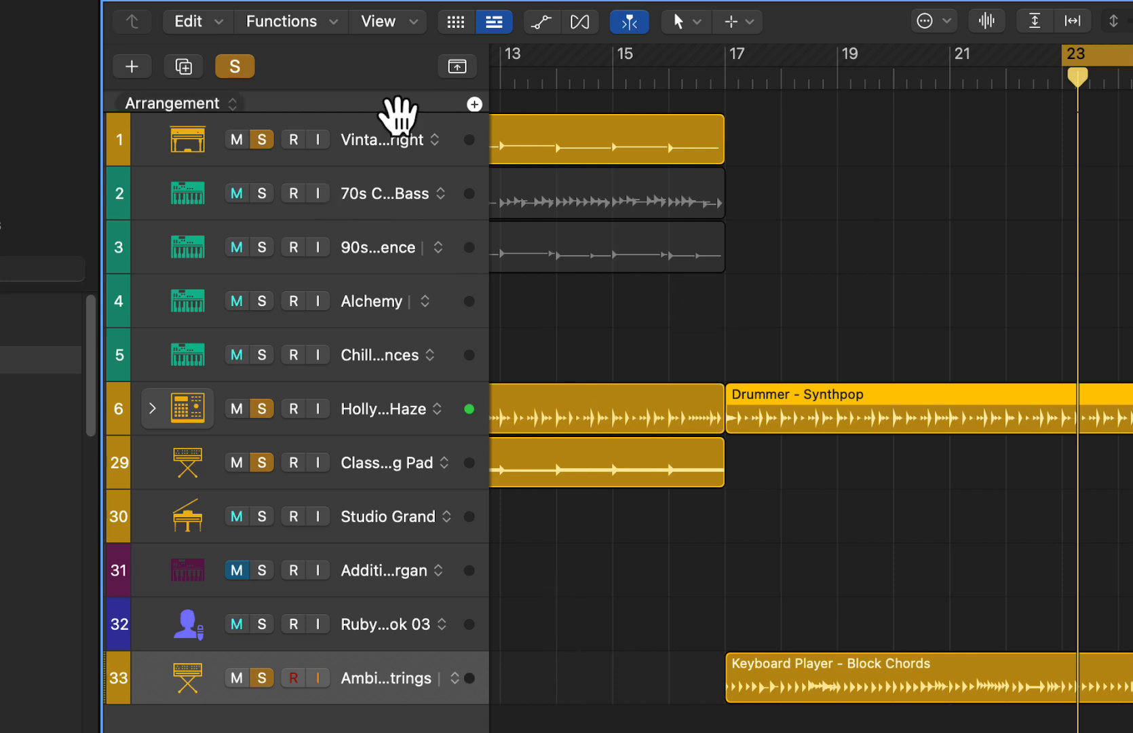
pyautogui.click(236, 66)
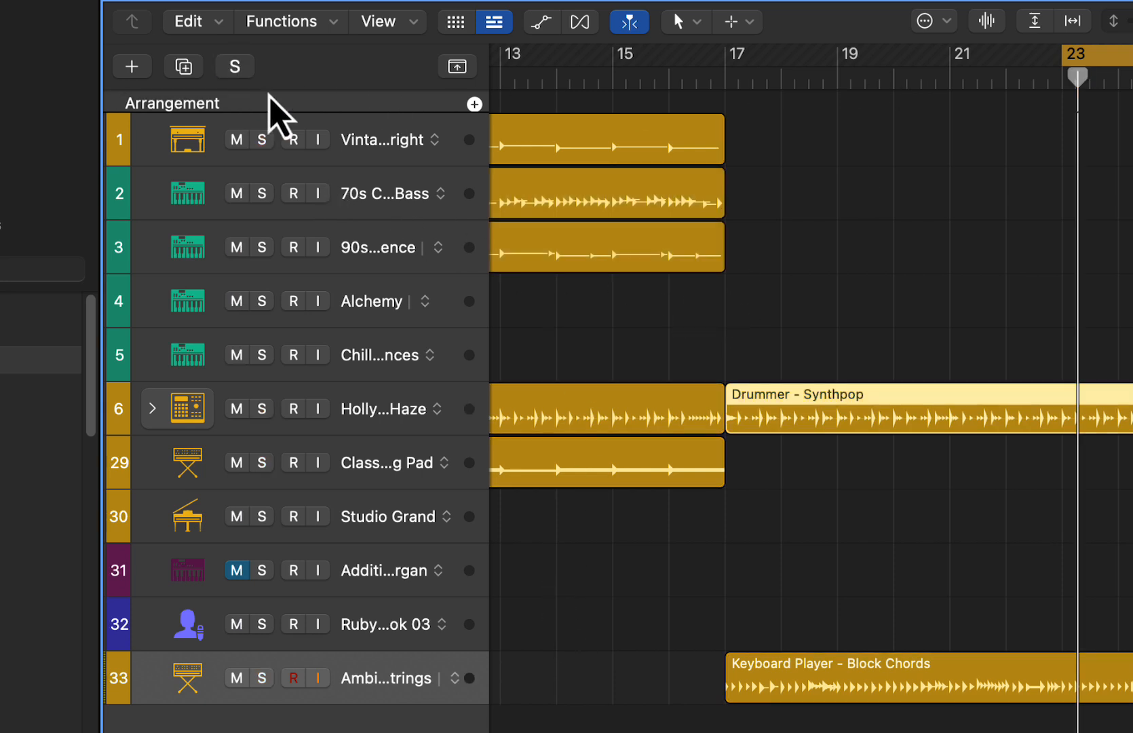
pyautogui.click(385, 252)
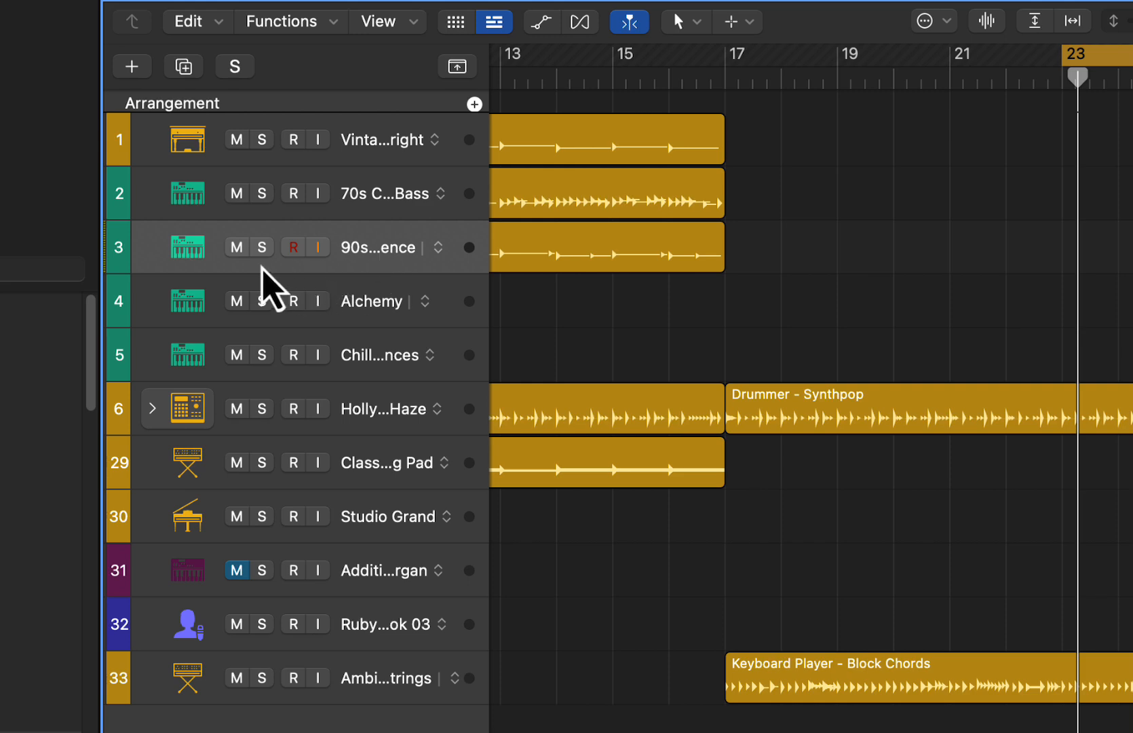
pyautogui.click(262, 248)
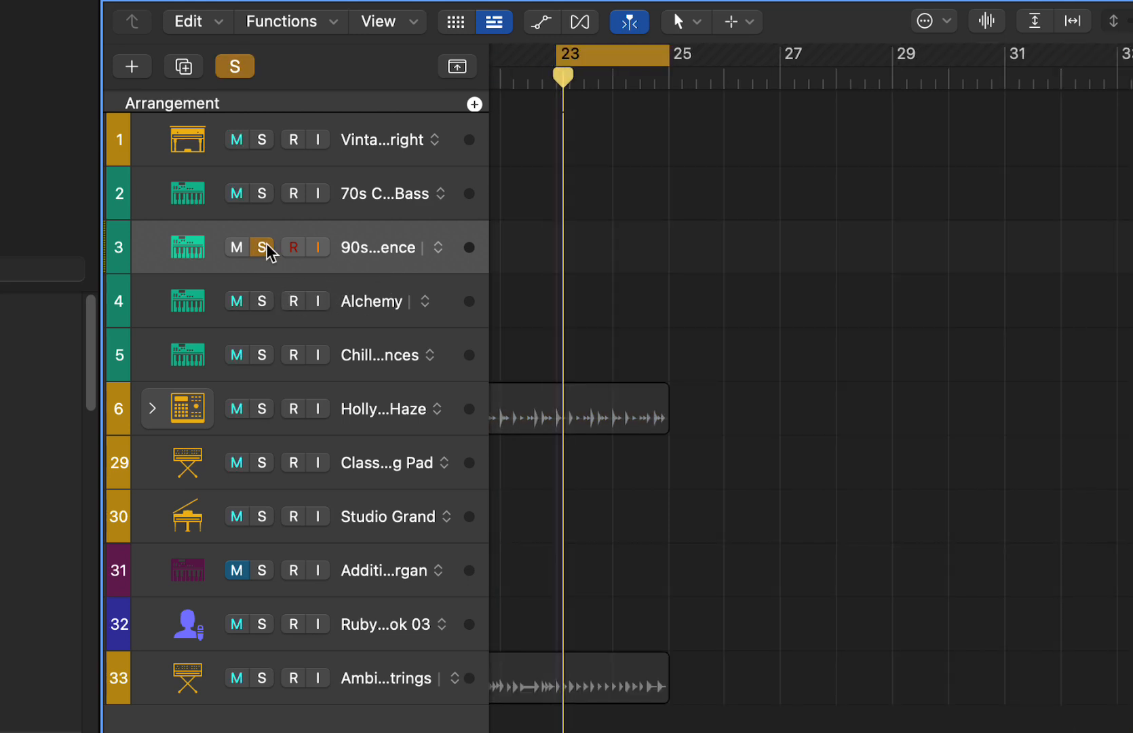
pyautogui.press('space')
pyautogui.click(592, 55)
pyautogui.press('Return')
pyautogui.press('space')
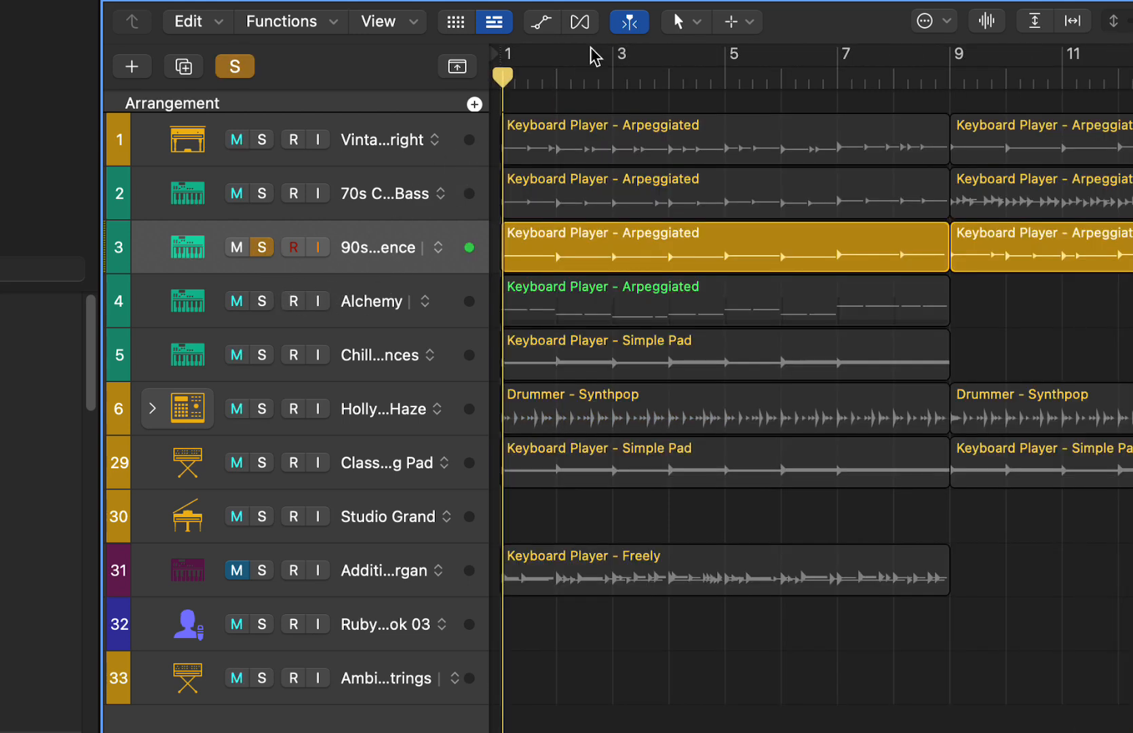
# - Solo the 70s Classic Synth Bass track instead and open its first Arpeggiated region in the Session Player editor
pyautogui.click(264, 247)
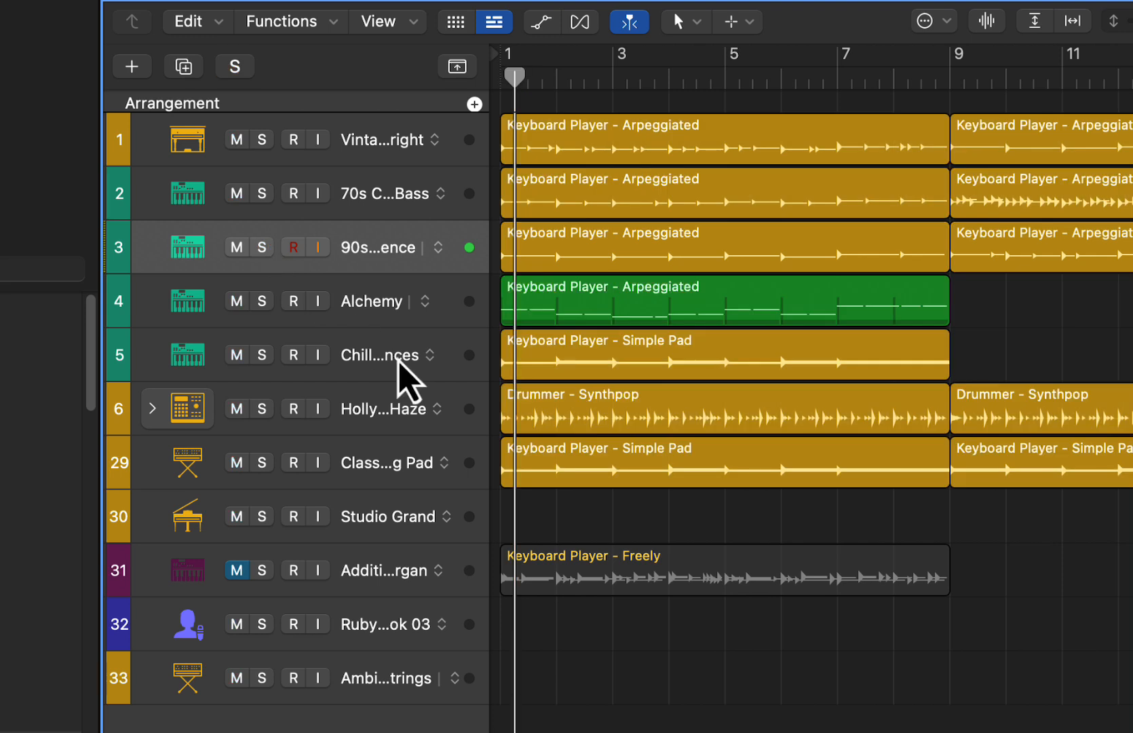
pyautogui.click(263, 194)
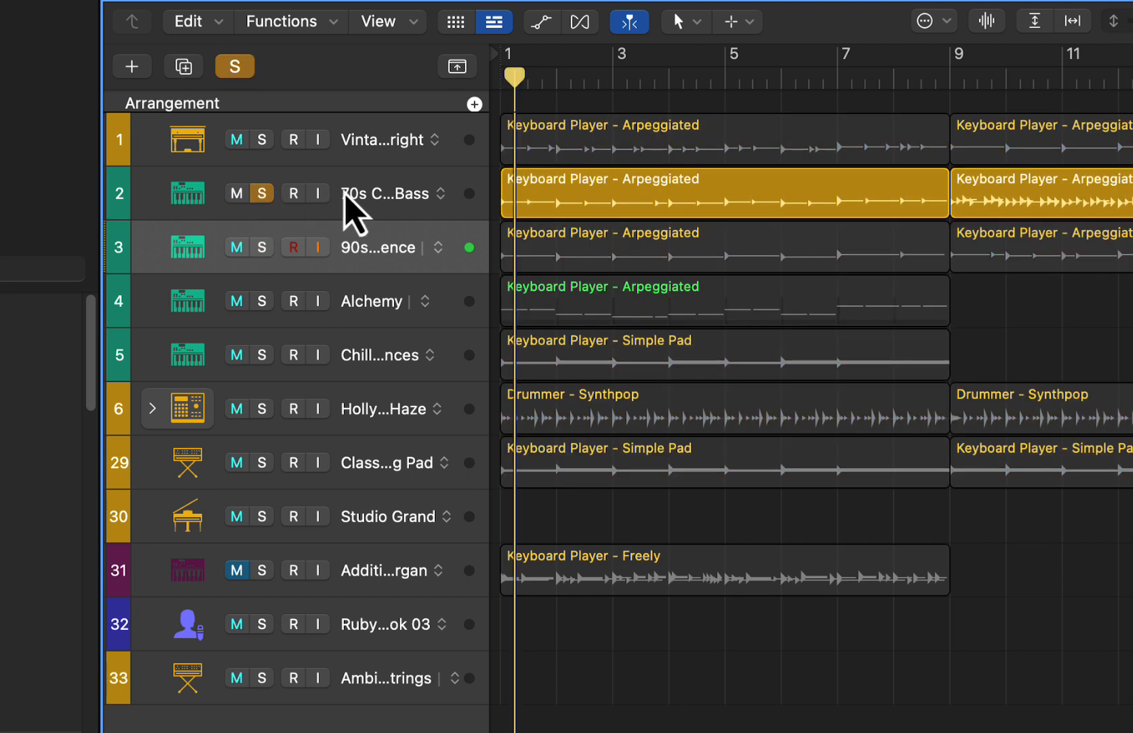
pyautogui.click(373, 195)
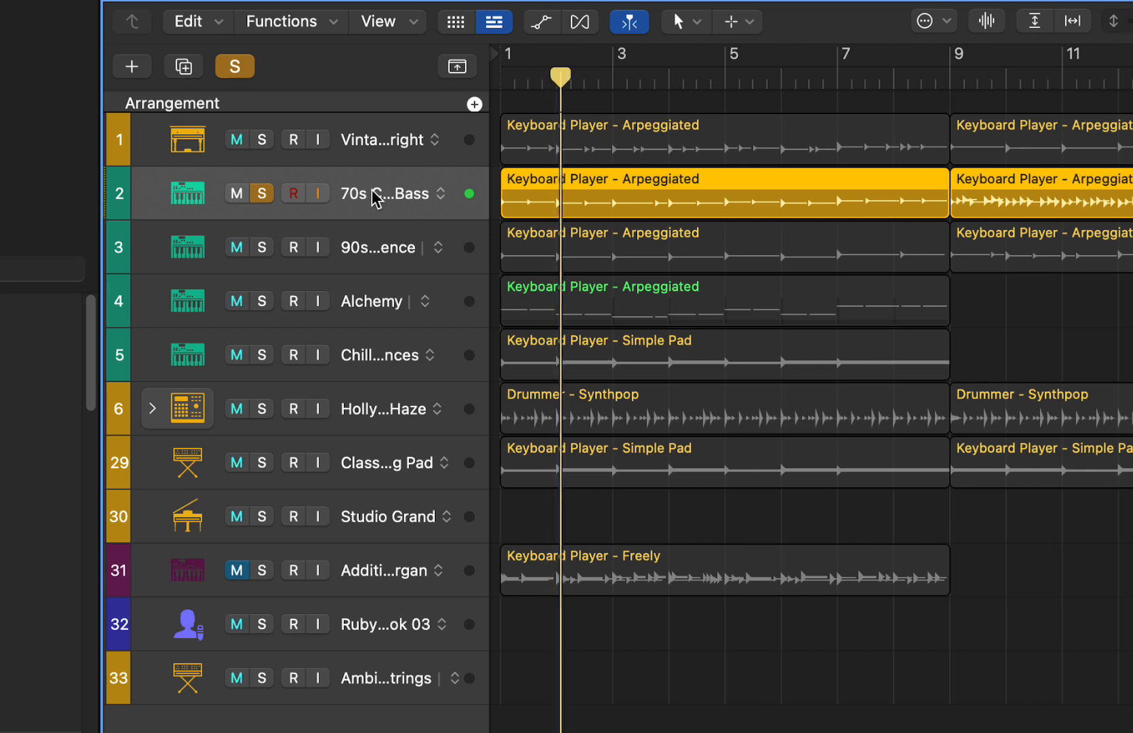
pyautogui.doubleClick(615, 195)
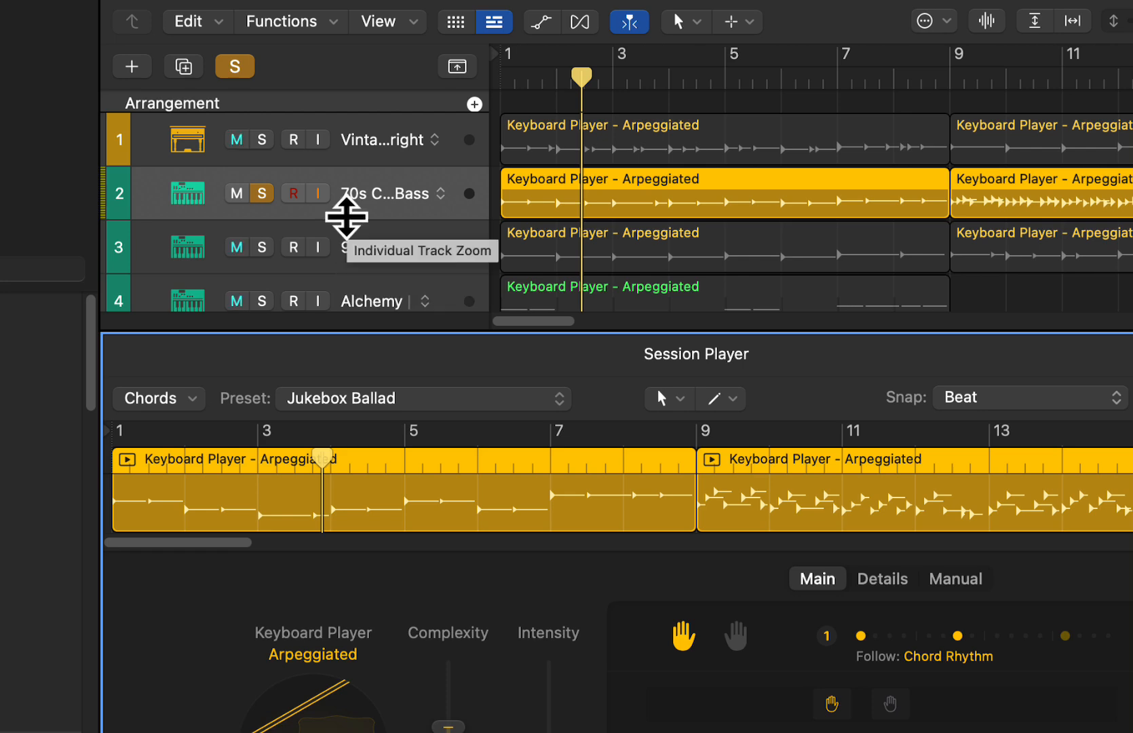
# - Audition other performance snapshots in the bass track's Alchemy instrument, such as the one below Short & Dirty, and close the plug-in
pyautogui.press('y')
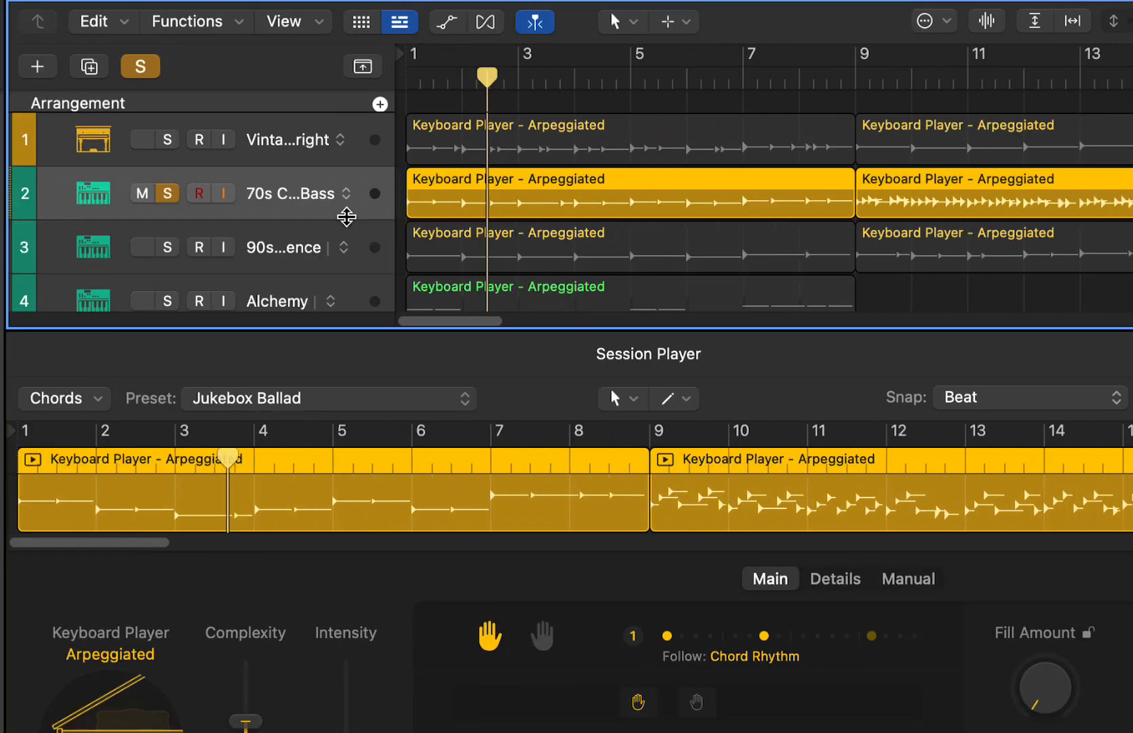
pyautogui.press('i')
pyautogui.click(163, 332)
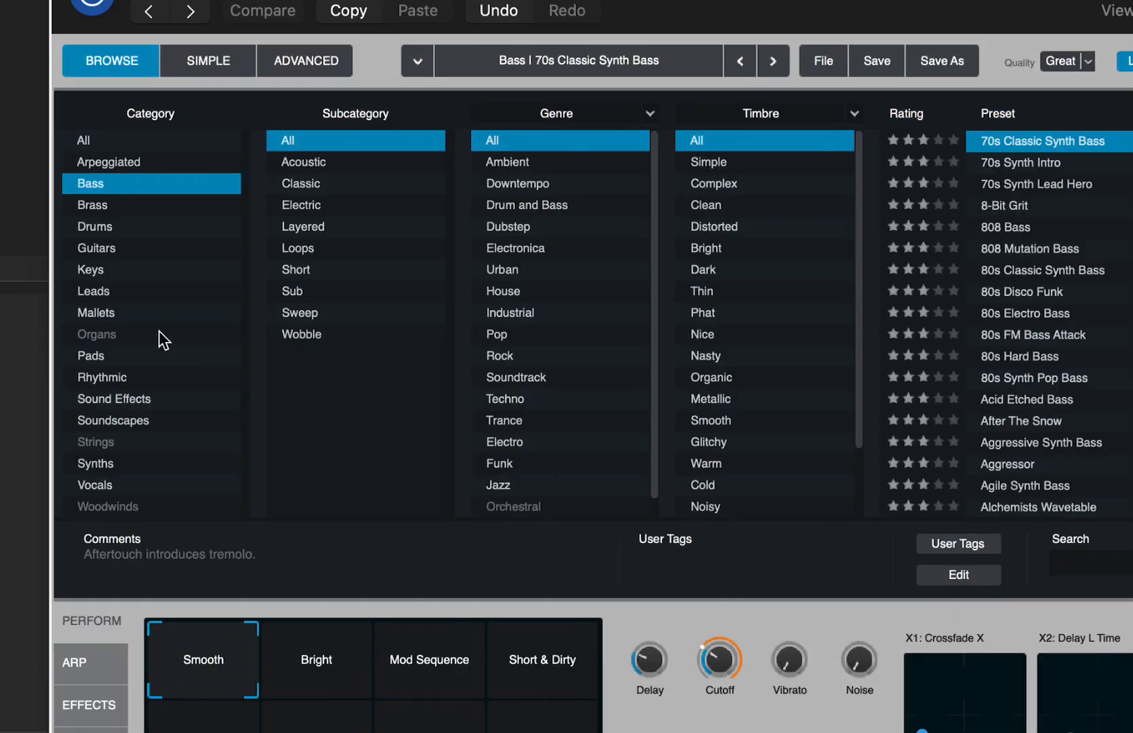
pyautogui.click(302, 661)
pyautogui.click(386, 660)
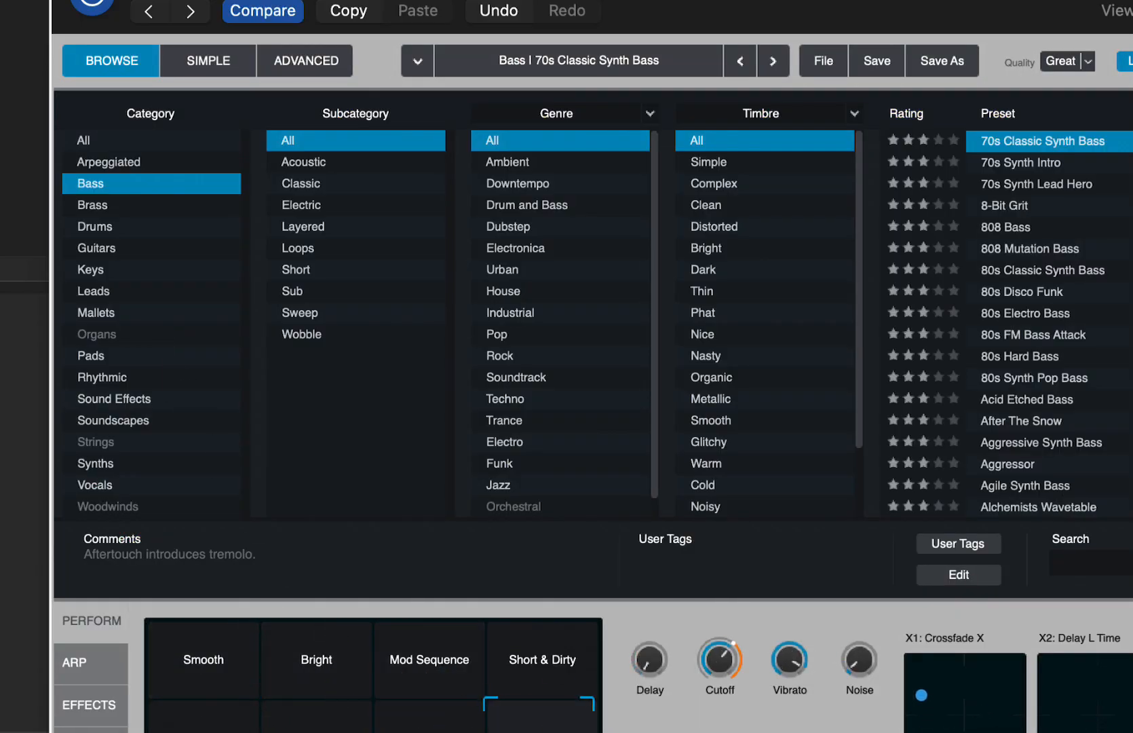
pyautogui.press('super+w')
pyautogui.press('space')
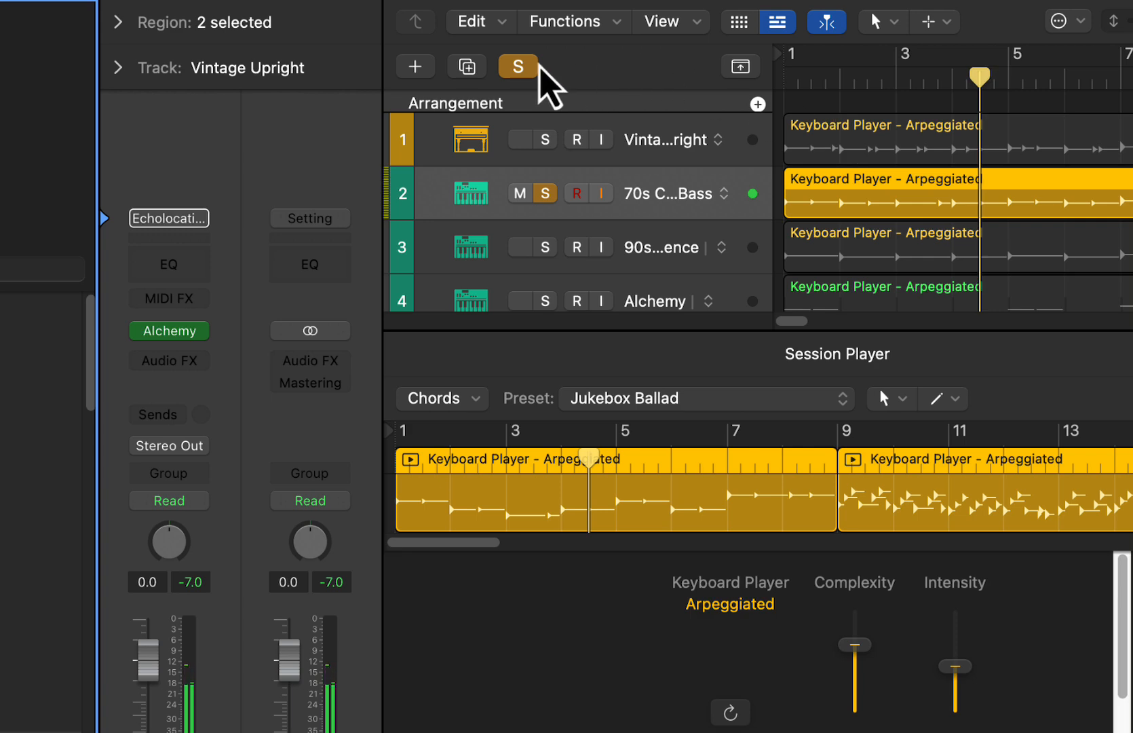
# - Clear the bass track's solo and hide the Session Player editor
pyautogui.click(530, 69)
pyautogui.press('x')
pyautogui.press('x')
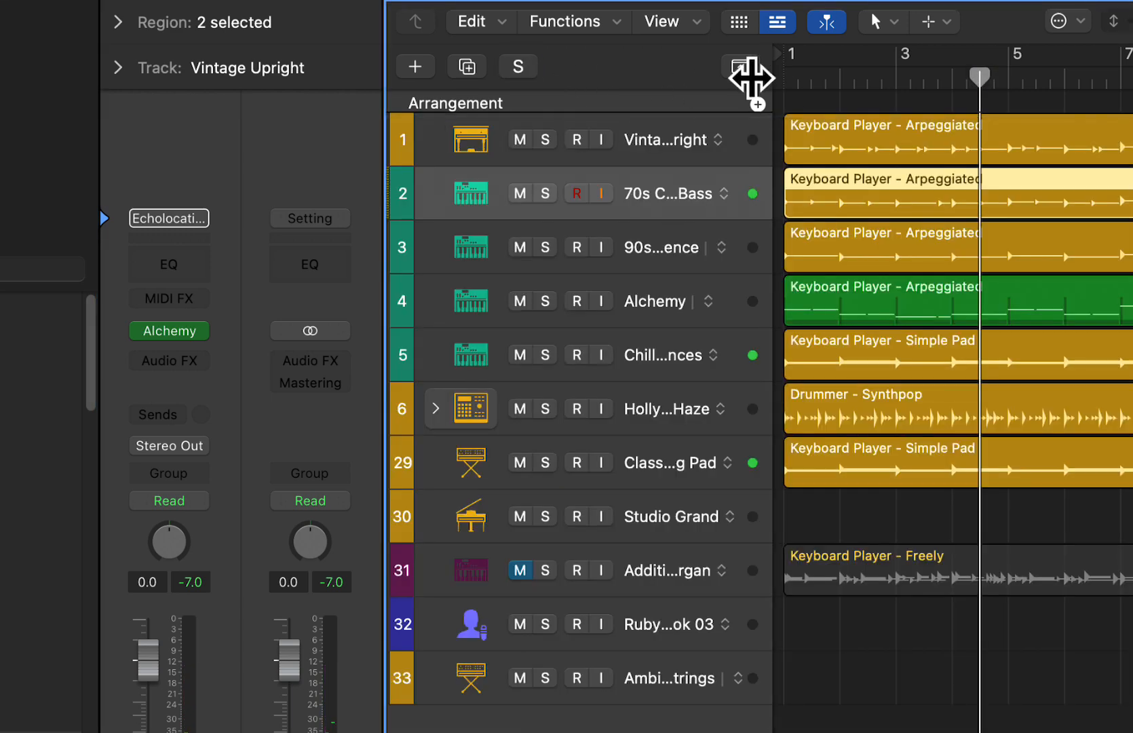
# - Cycle bars 1 to 9 and mute the Vintage Upright, 90s…ence, Alchemy and Chill…nces tracks
pyautogui.hscroll(3, 953, 387)
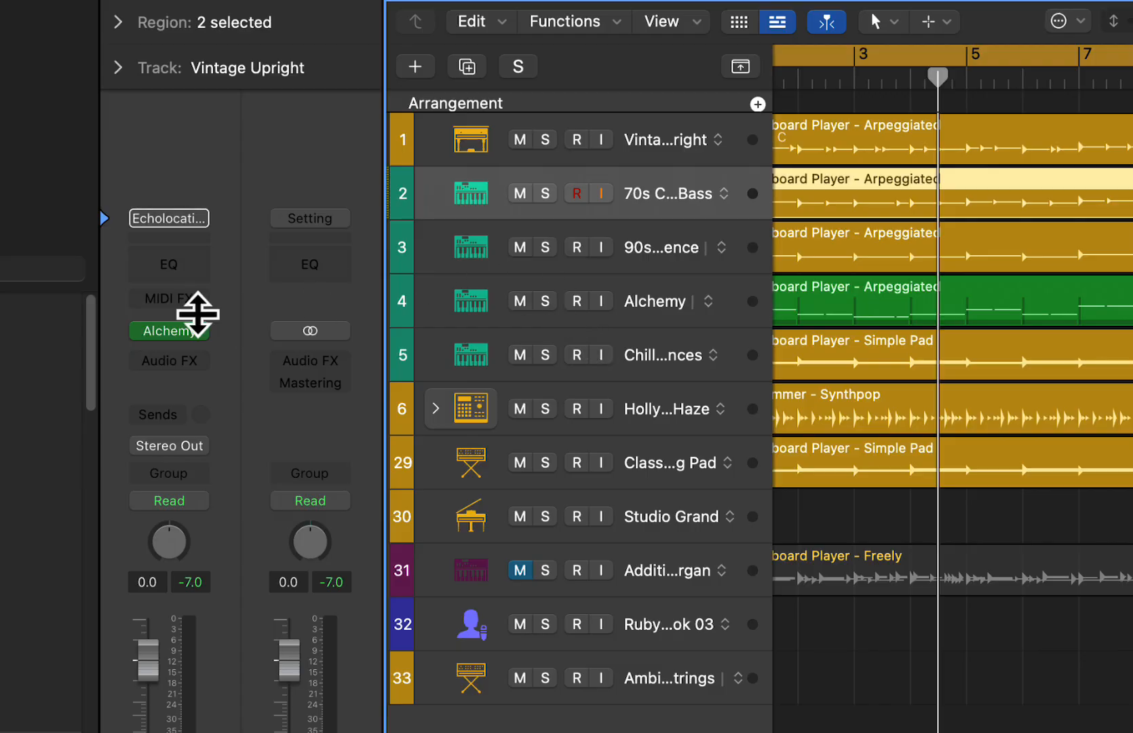
pyautogui.click(197, 329)
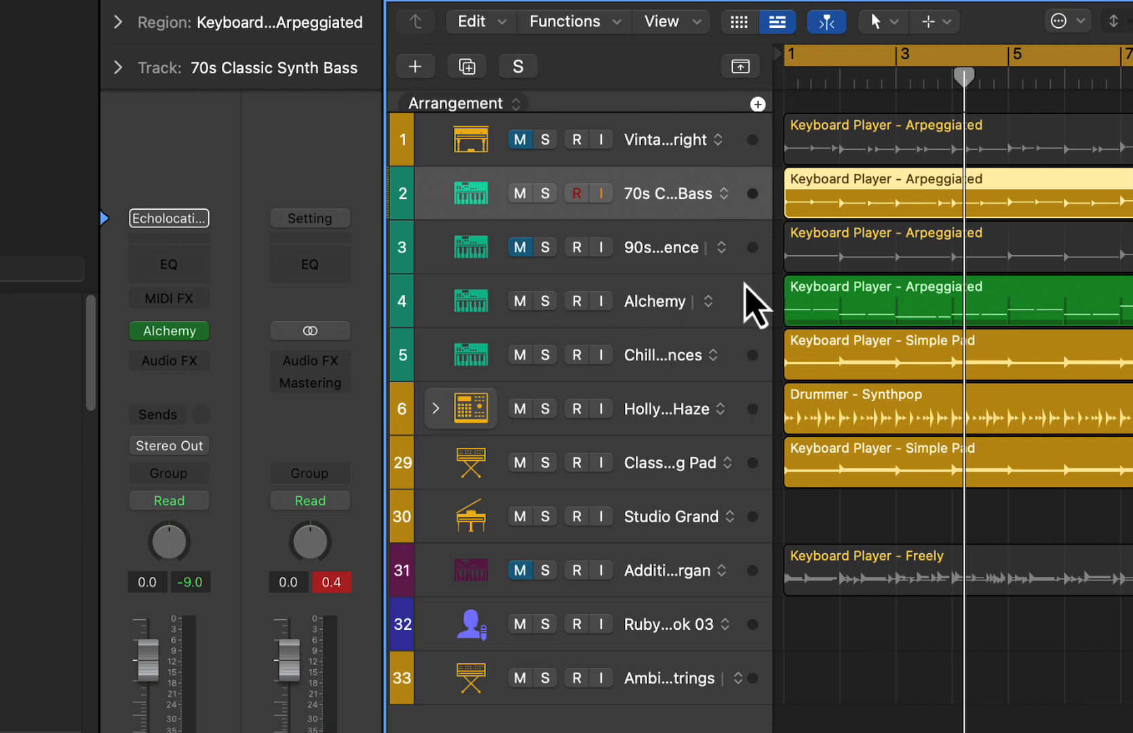
pyautogui.click(520, 303)
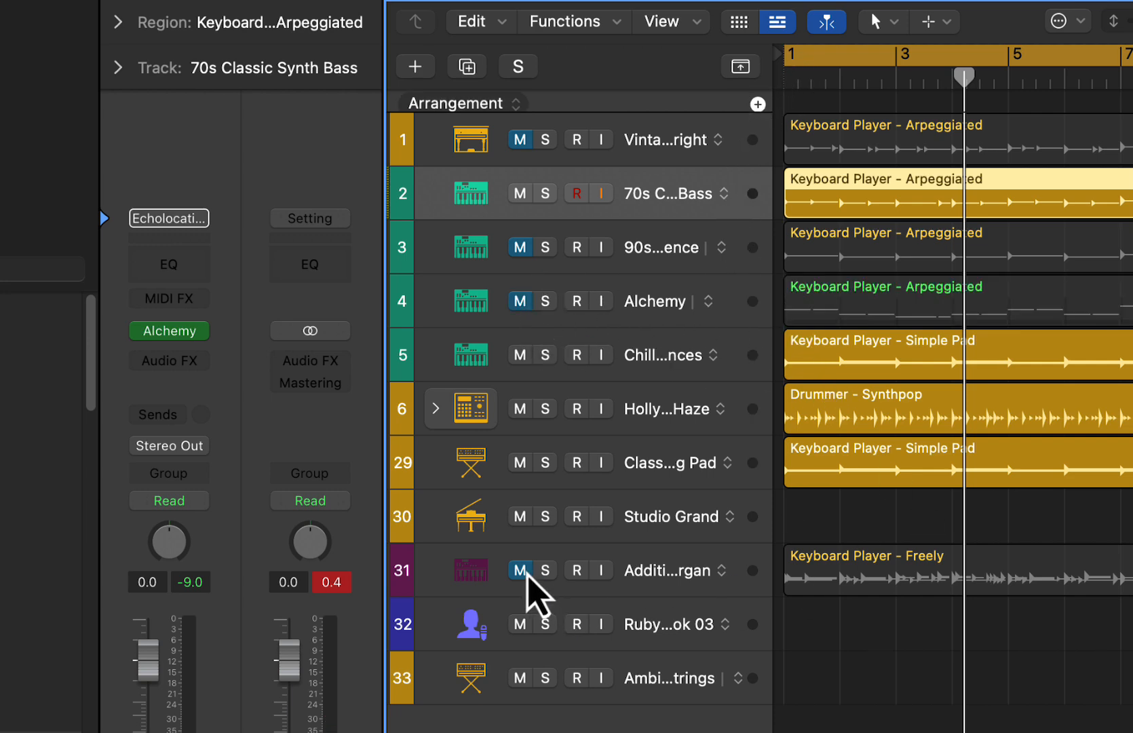
pyautogui.click(522, 571)
pyautogui.click(521, 570)
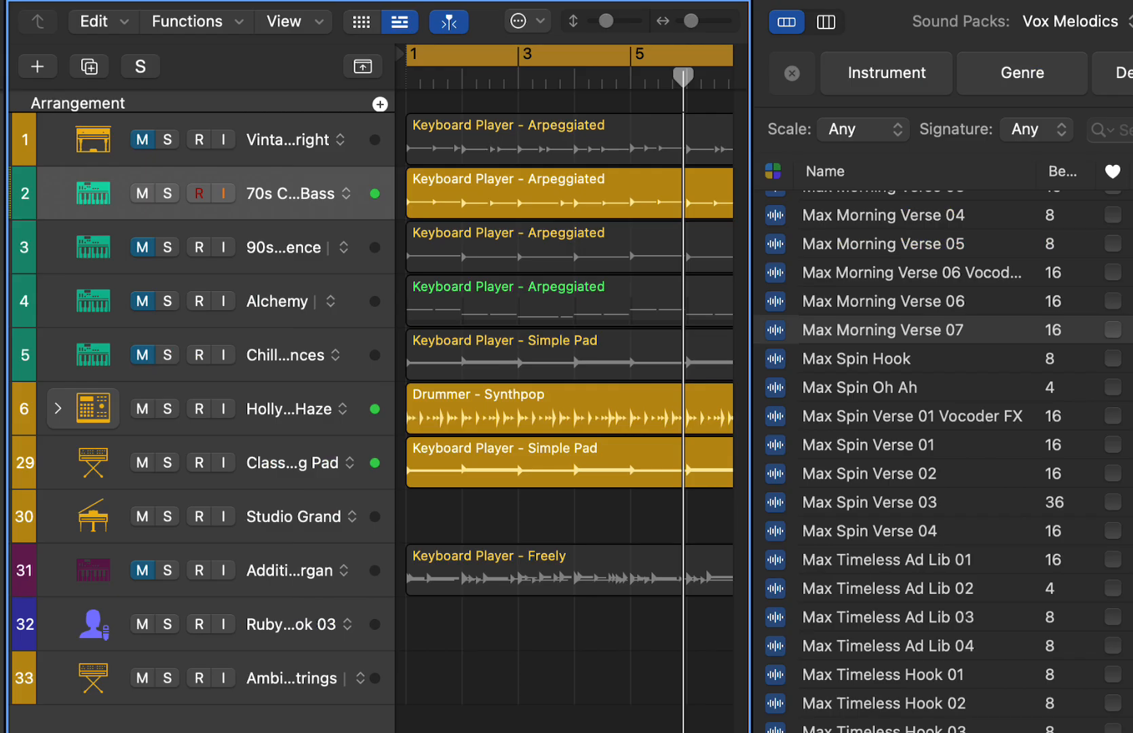
# - Preview the Max Morning Verse 07 vocal loop from Vox Melodics over the unmuted tracks and close the loop browser
pyautogui.click(905, 333)
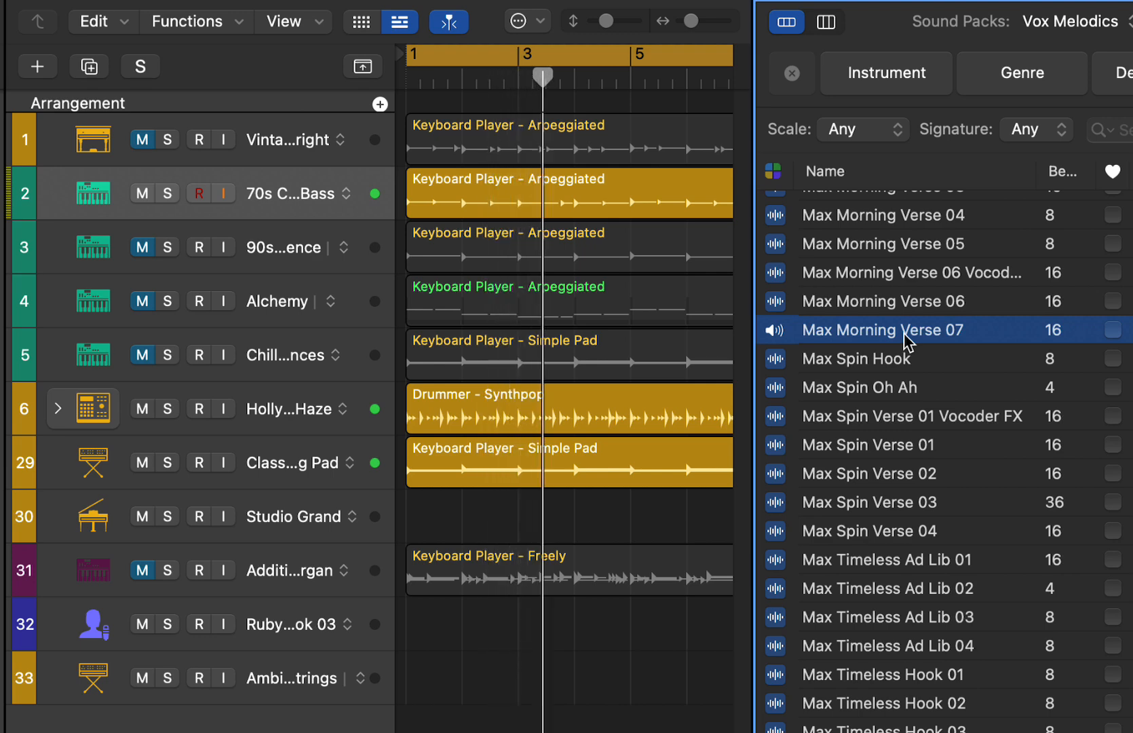
pyautogui.press('space')
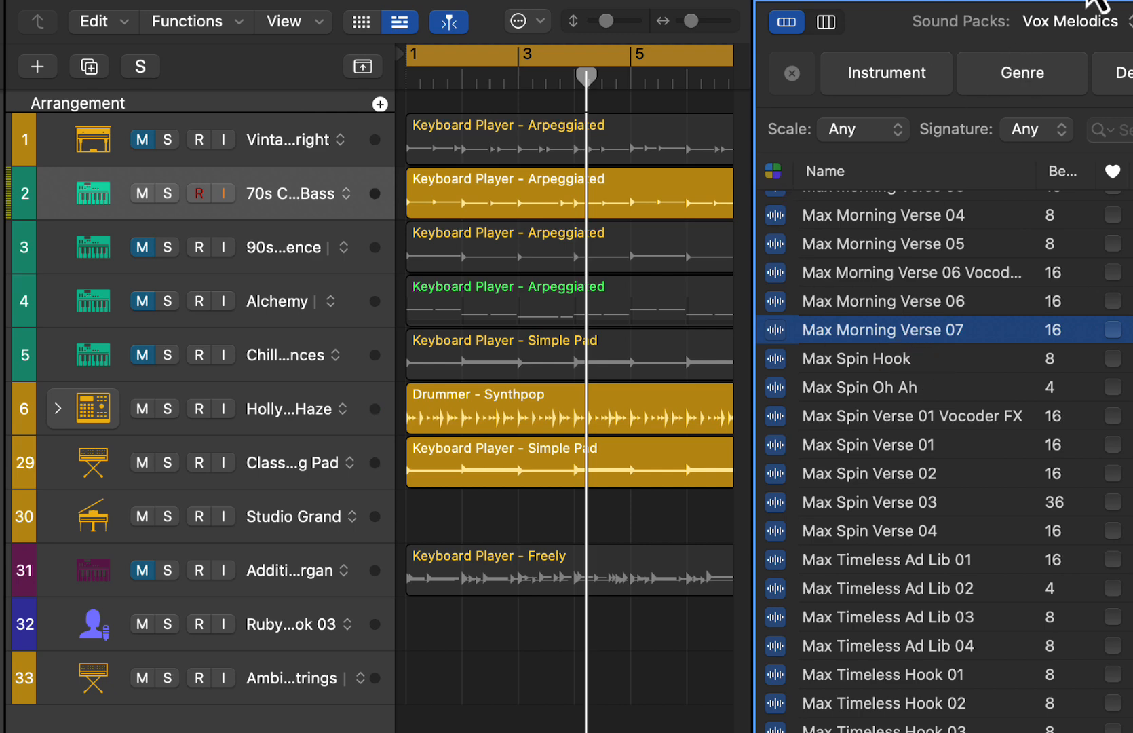
pyautogui.press('o')
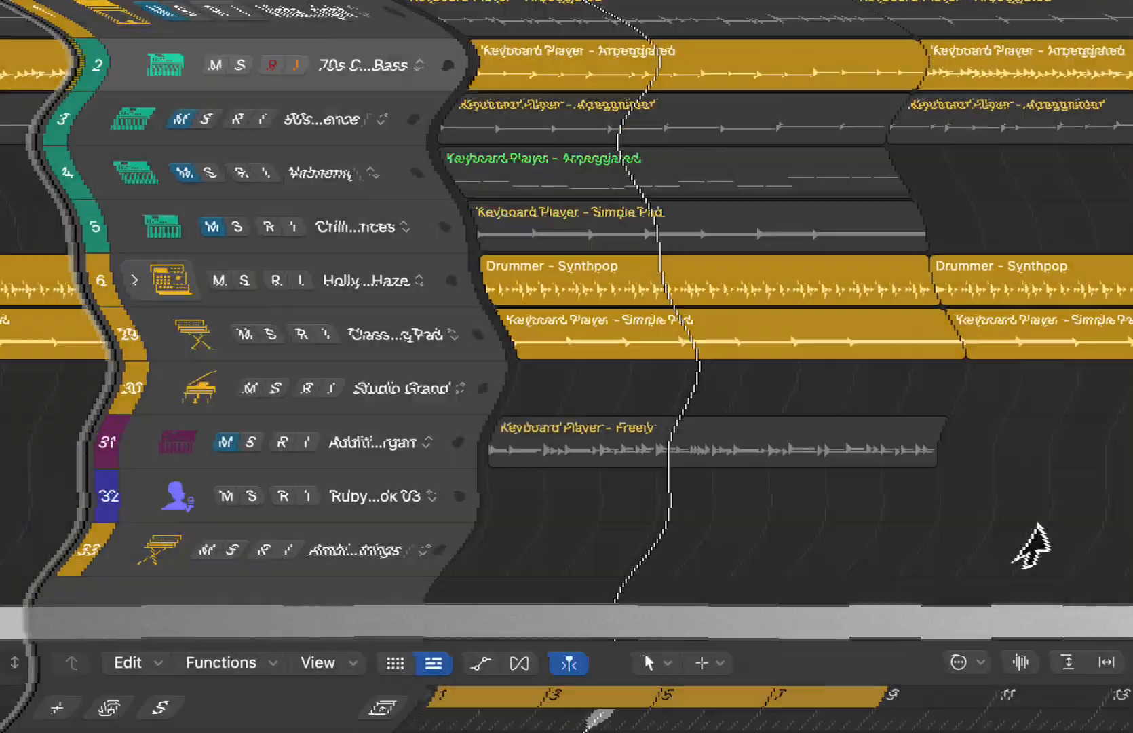